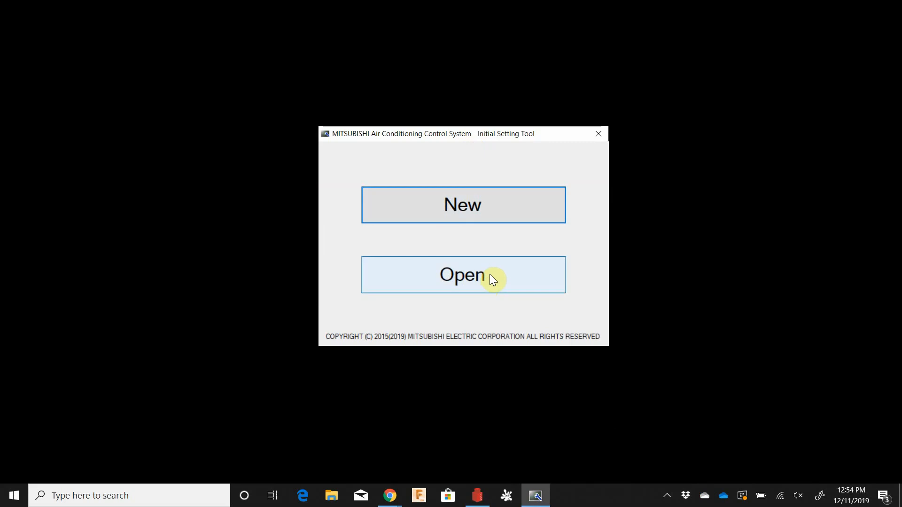
- Create a new settings project and choose AE-200 as the type of centralized controller 1
left_click(439, 215)
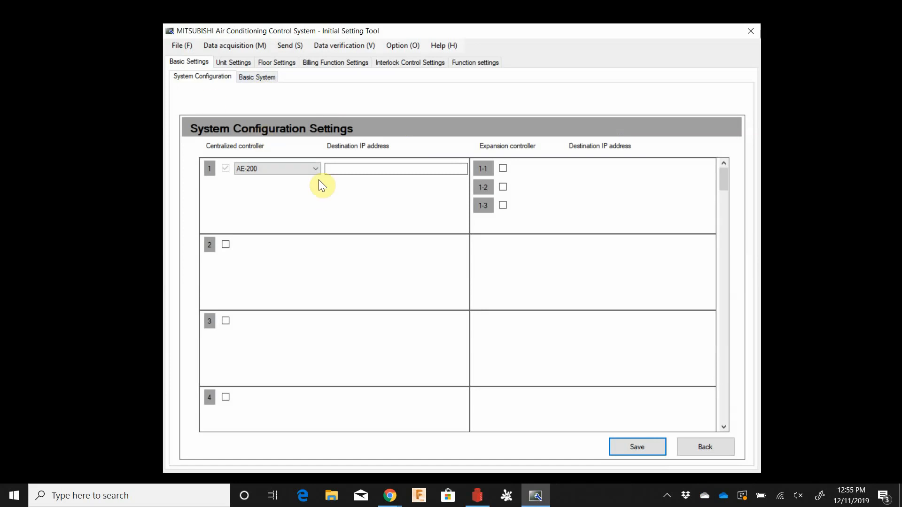
left_click(313, 167)
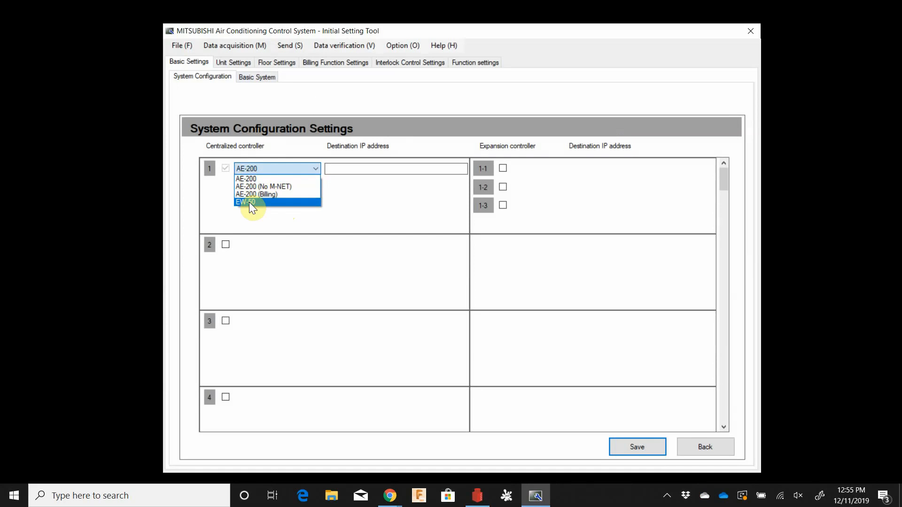
left_click(261, 181)
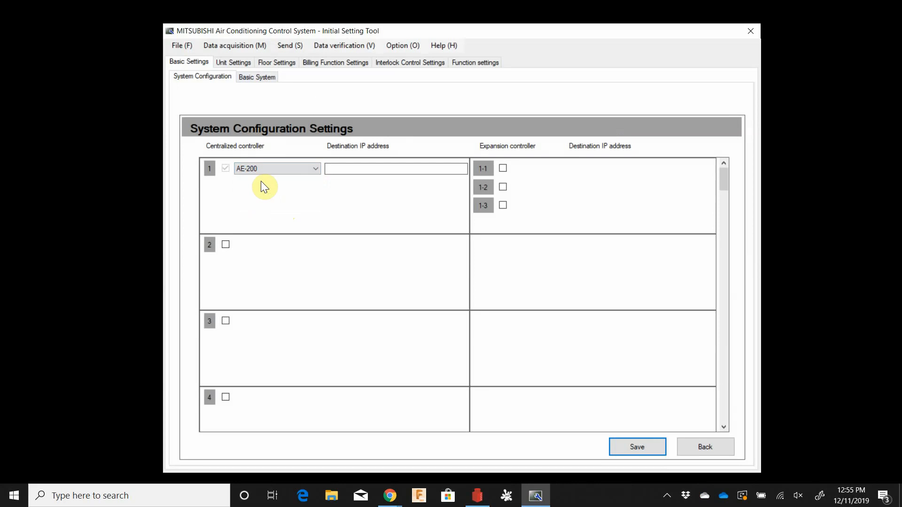
left_click(503, 168)
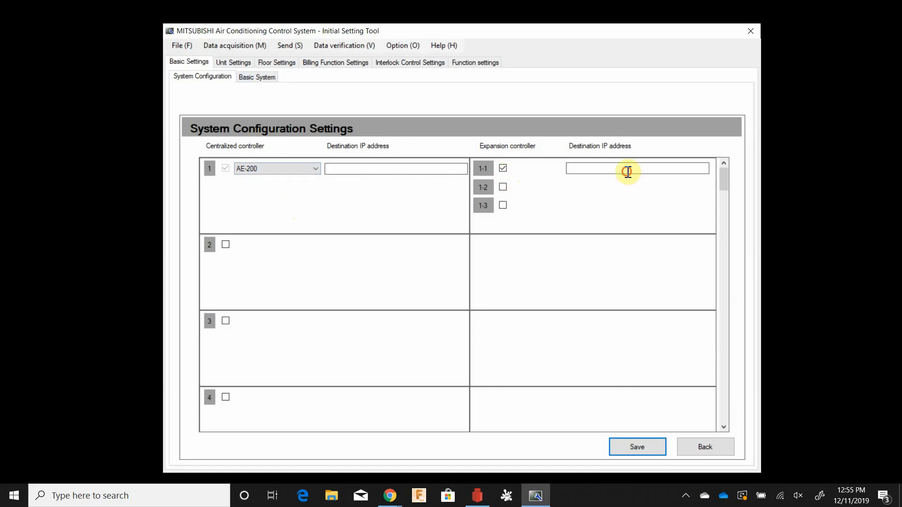
left_click(628, 170)
left_click(502, 169)
- Set the destination IP address of centralized controller 1 to 192.168.1.1 and save the system configuration settings
left_click(380, 168)
type("192.")
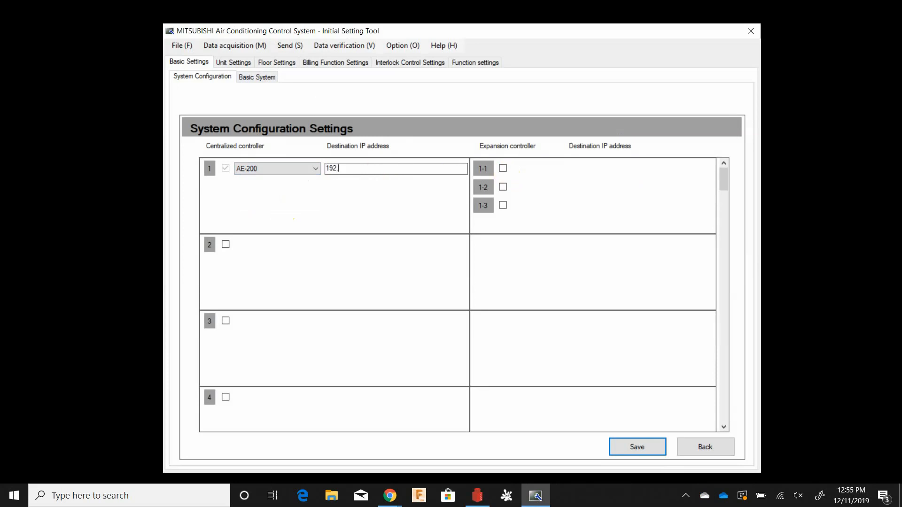
type("168.1.1")
left_click(636, 449)
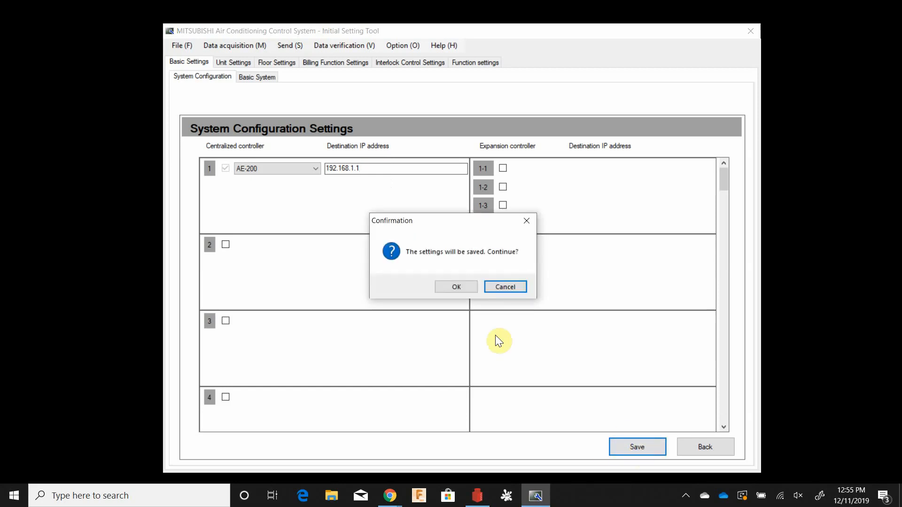
left_click(463, 286)
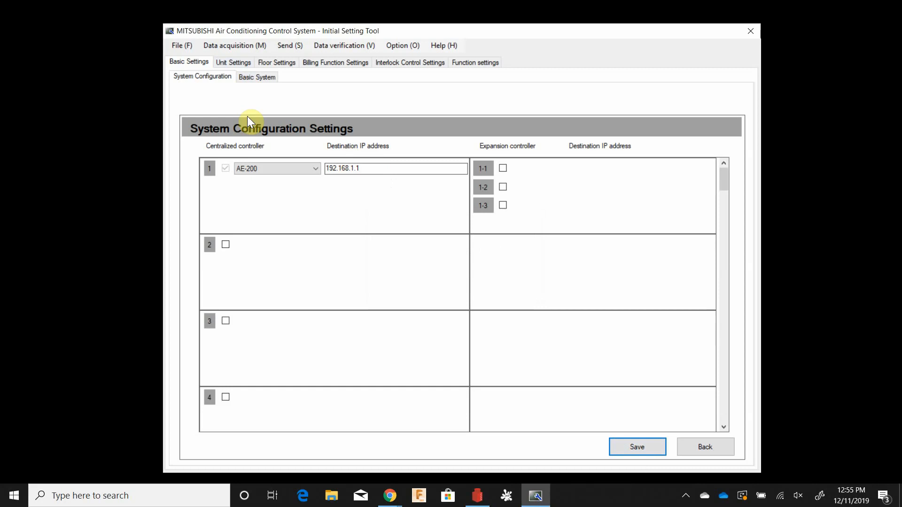
- Save the project on the Desktop as a settings file named Example
left_click(184, 46)
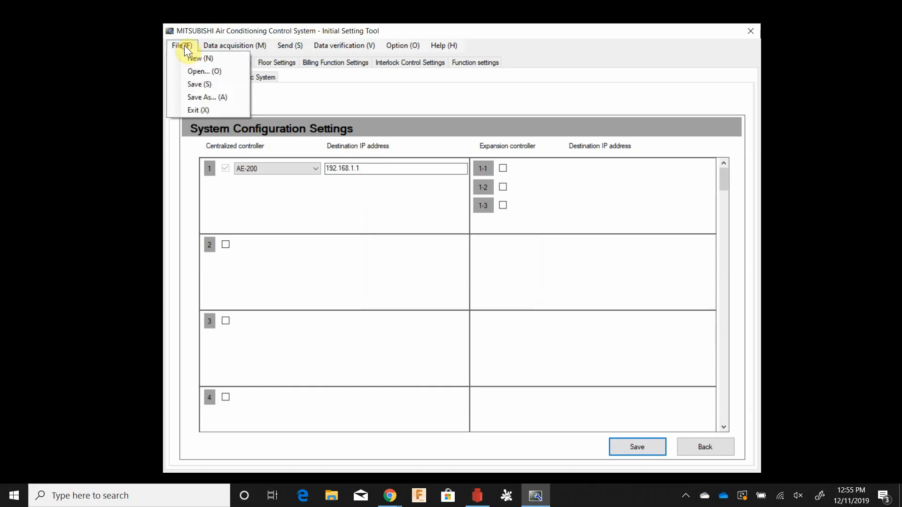
left_click(223, 85)
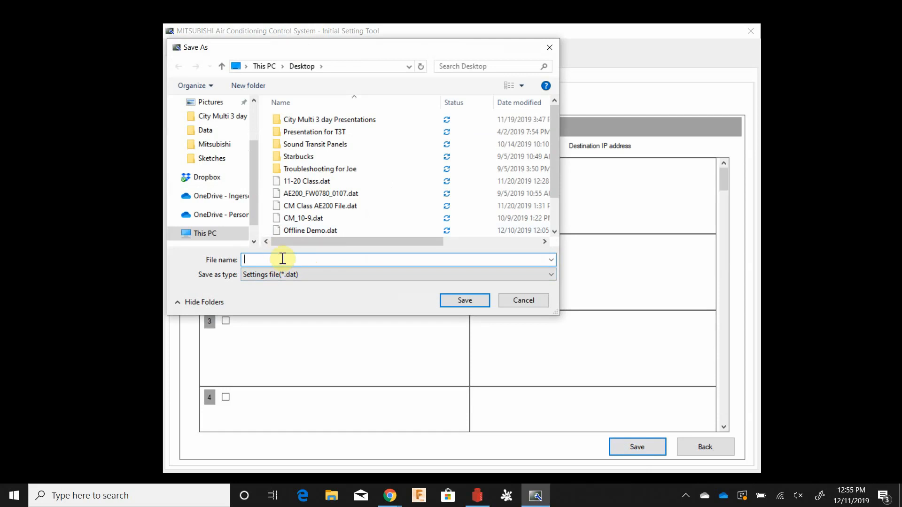
type("Example")
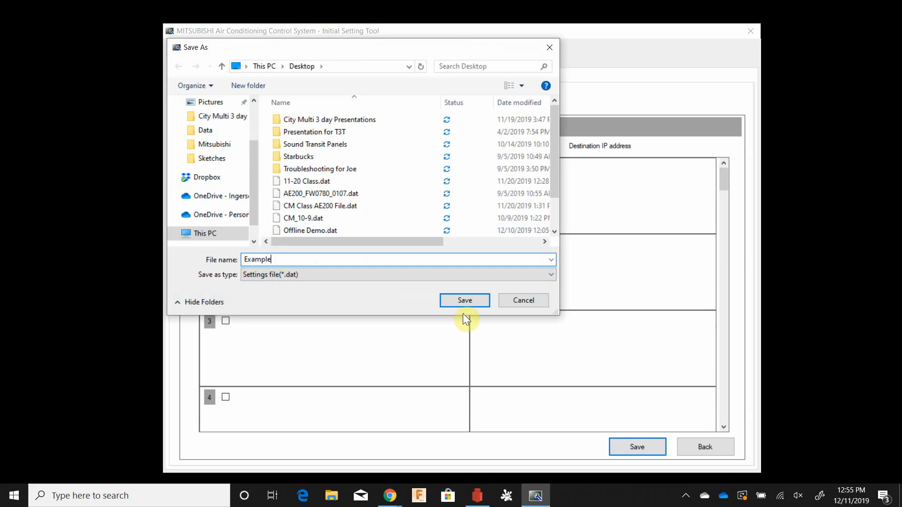
left_click(467, 303)
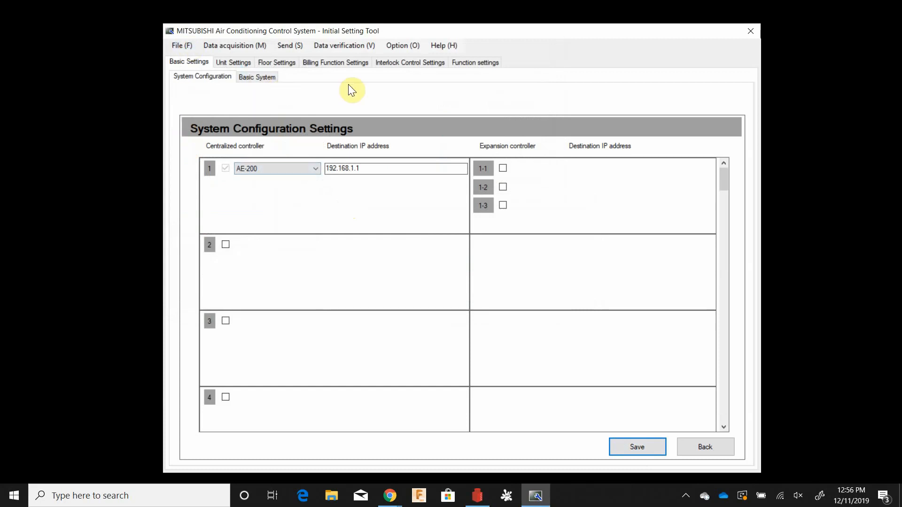
- Name centralized controller 1 "AE-200 Example" in the basic system settings
left_click(258, 78)
left_click(306, 165)
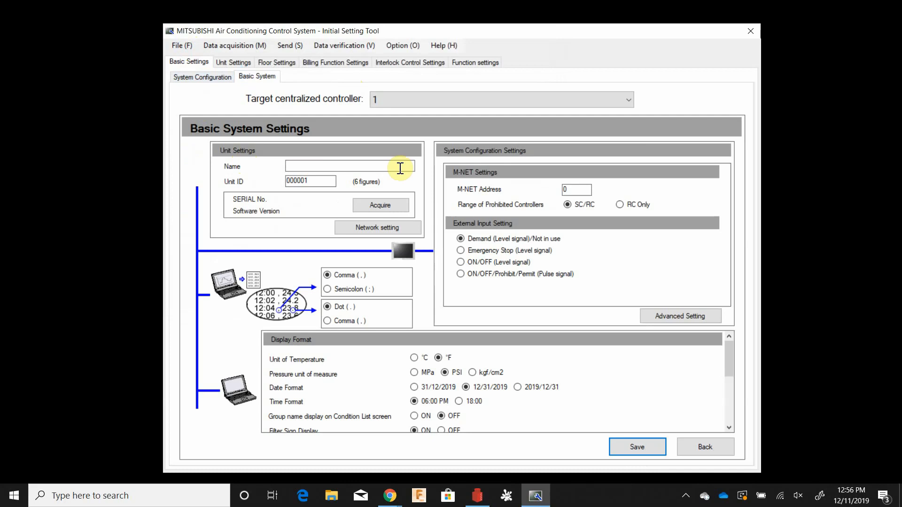
type("A")
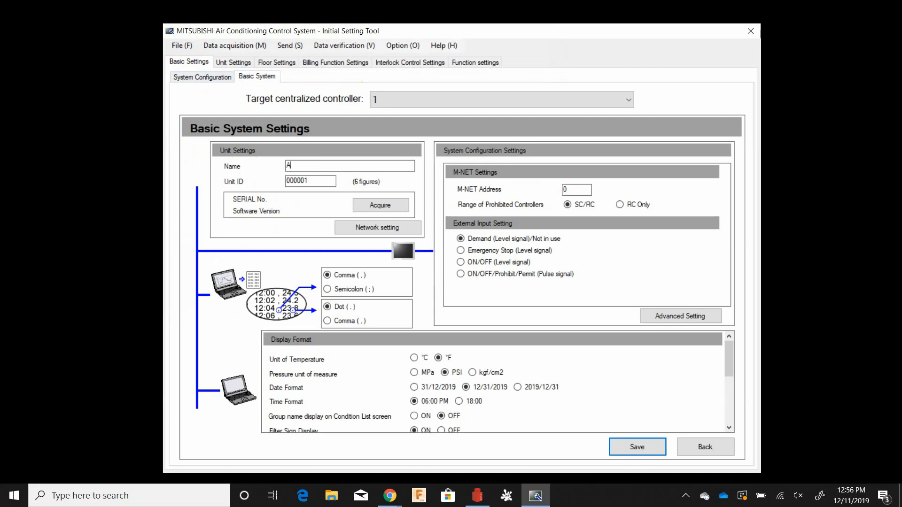
type("E-200 Example")
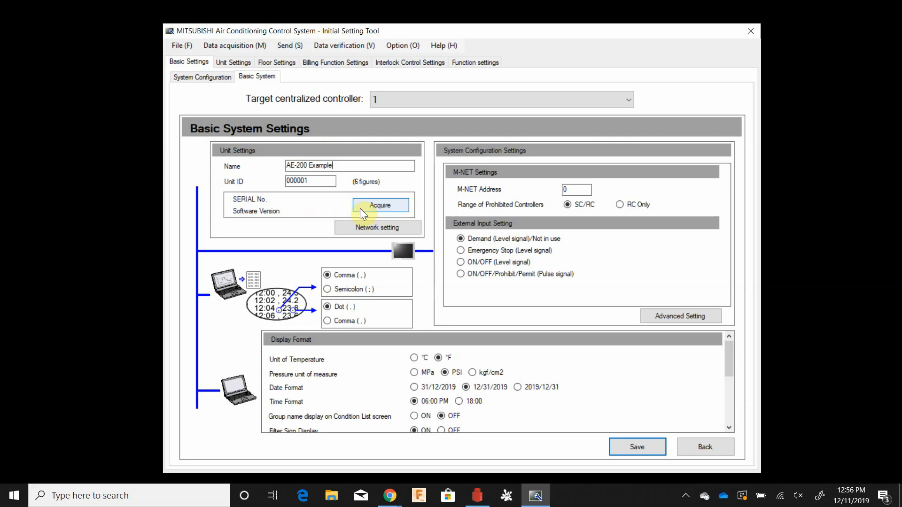
- Acquire the controller's serial number and software version, and save the basic system settings
left_click(376, 208)
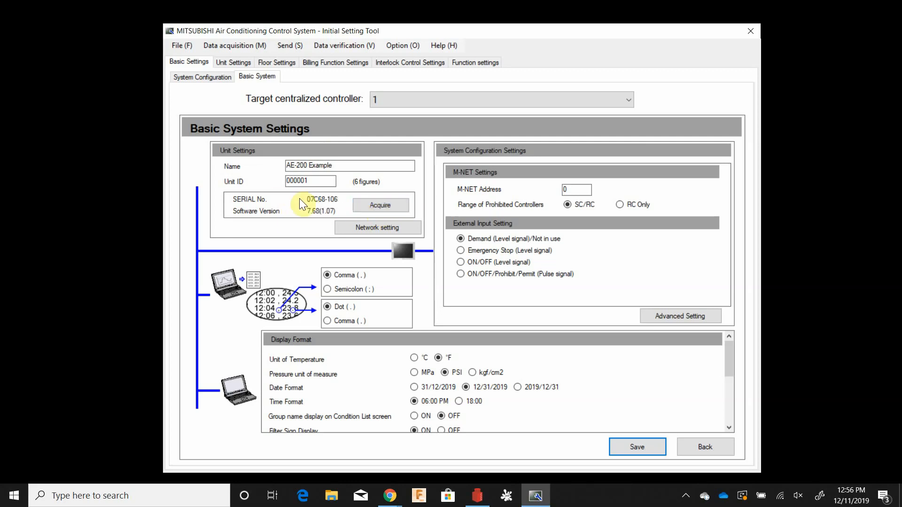
left_click(633, 448)
left_click(460, 286)
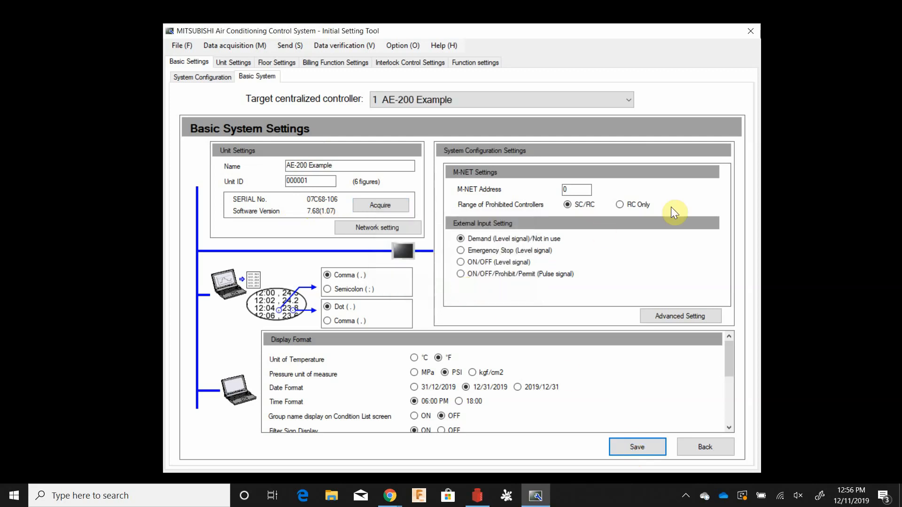
- Review the M-NET address, all display format options and the target controller choices, and save the basic system settings again
left_click(576, 188)
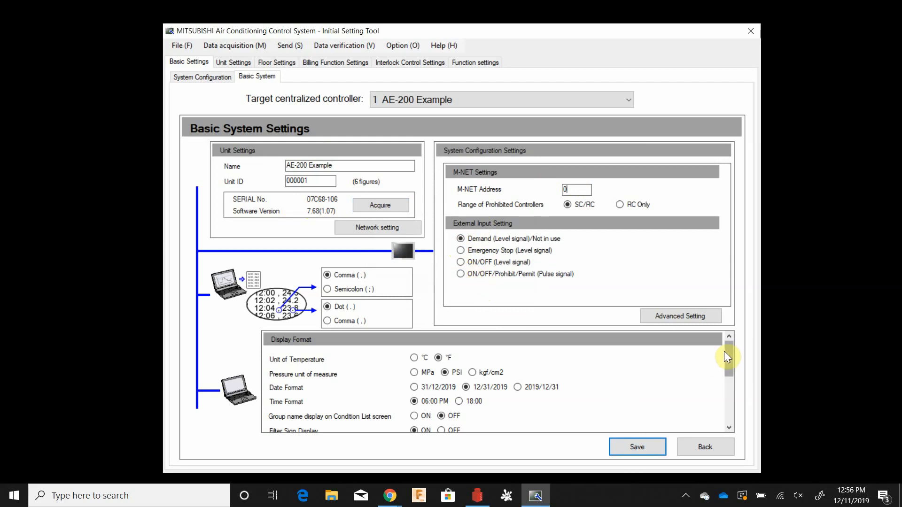
left_click_drag(729, 356, 729, 362)
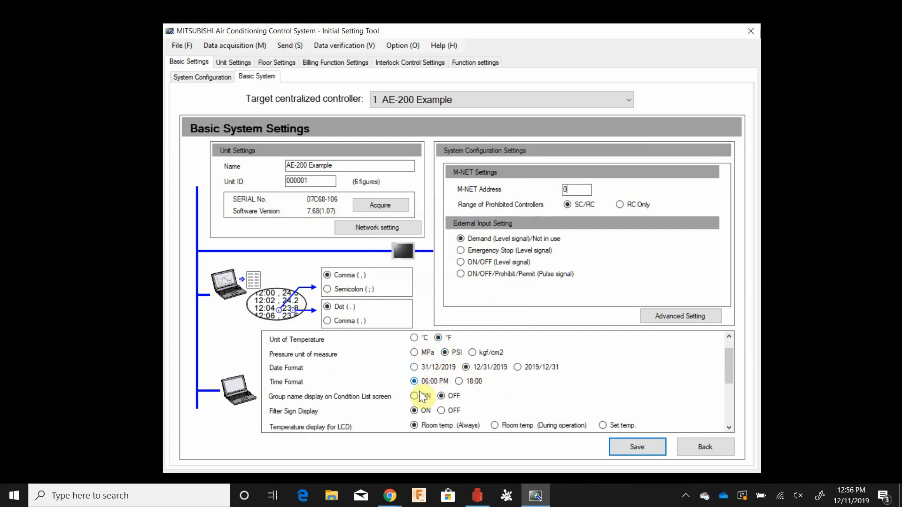
left_click_drag(729, 371, 731, 396)
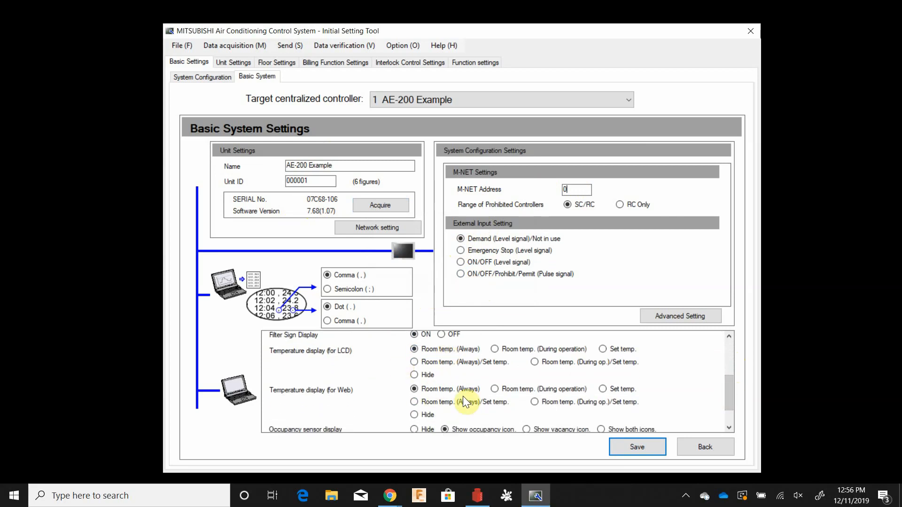
left_click_drag(729, 385, 728, 402)
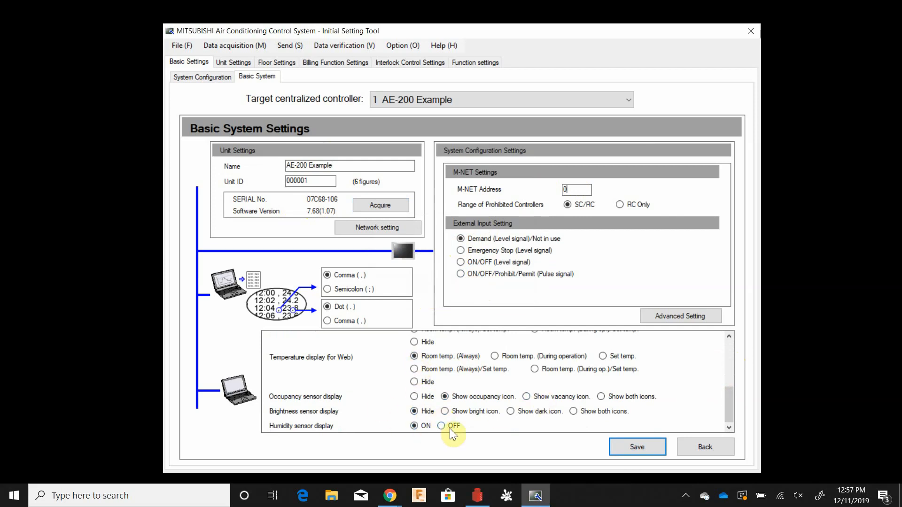
left_click_drag(732, 401, 418, 117)
left_click(442, 97)
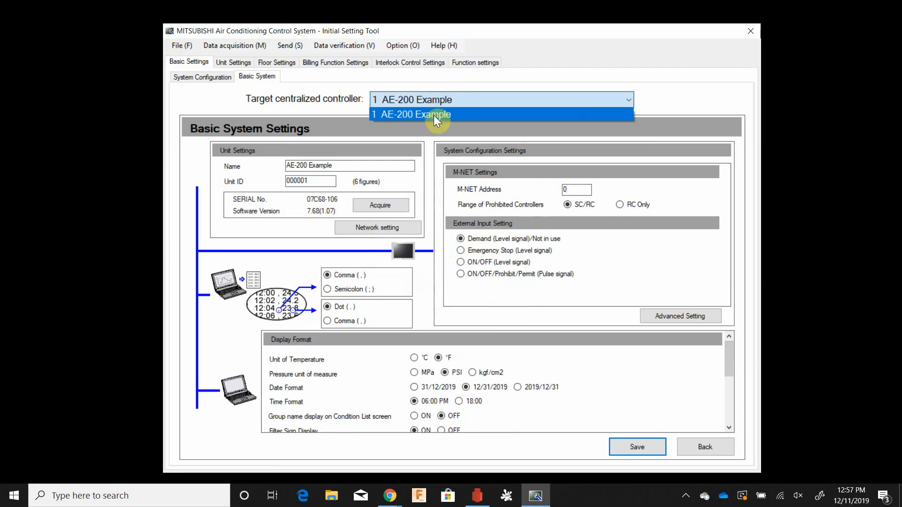
left_click(435, 103)
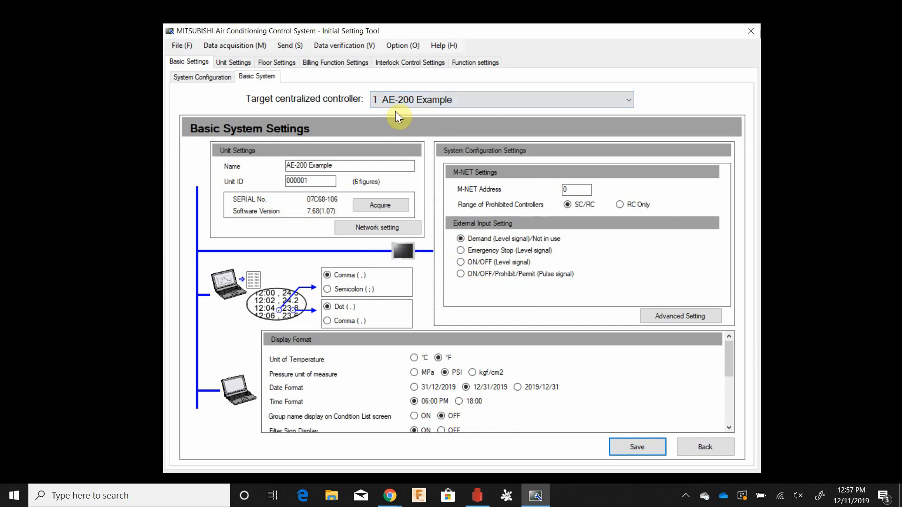
left_click(636, 449)
left_click(465, 285)
- Name group 1 "IDU-1" in the unit group settings
left_click(229, 61)
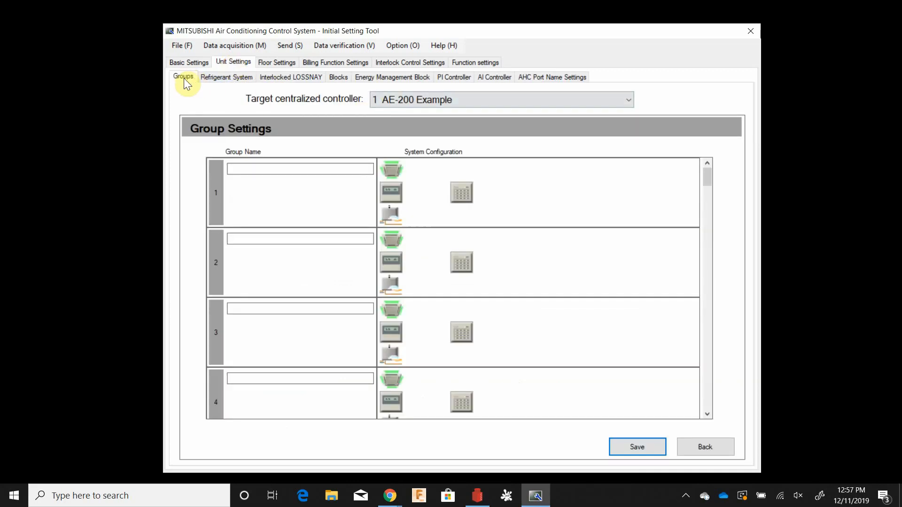
left_click(248, 174)
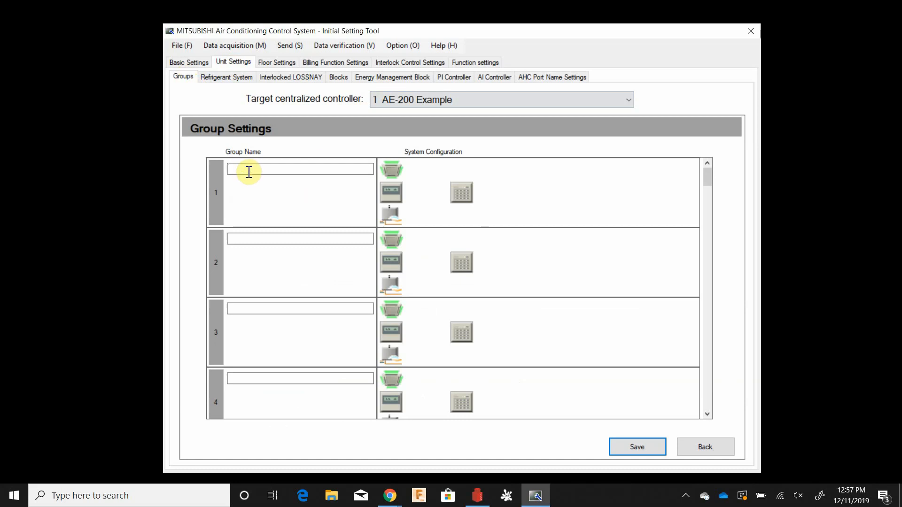
type("IDU-1")
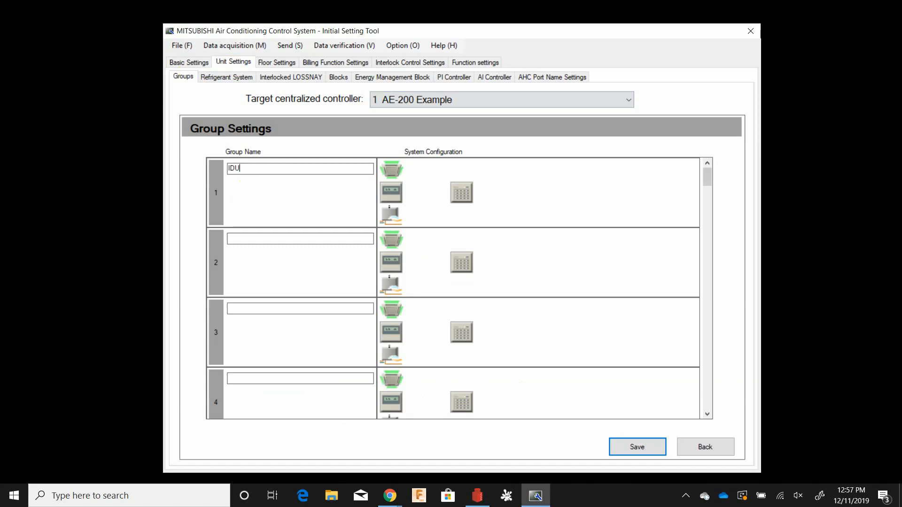
- Assign air-conditioner unit address 1 to group IDU-1 and give it the wall-mounted unit icon
left_click(392, 173)
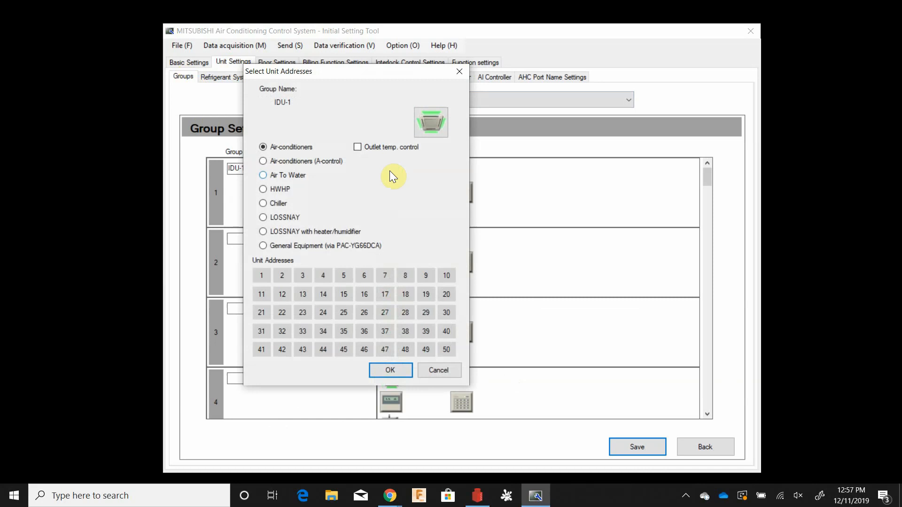
left_click(261, 277)
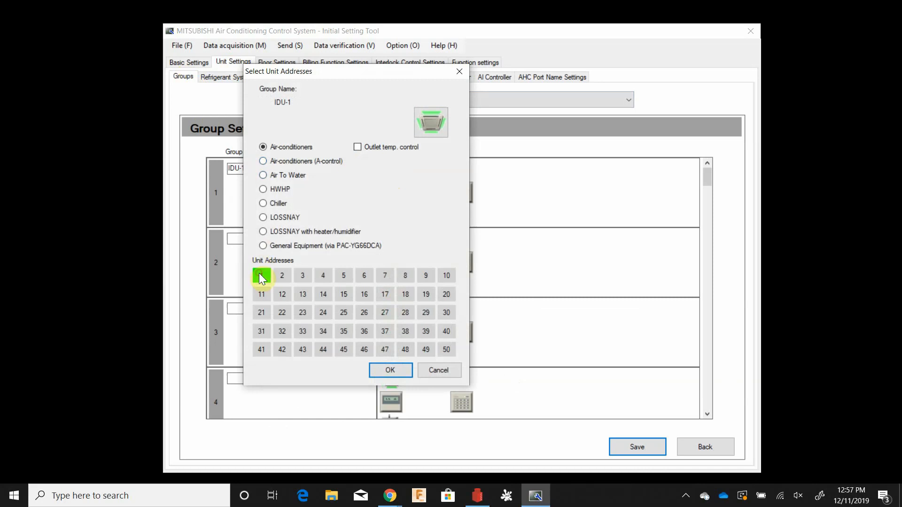
left_click(432, 127)
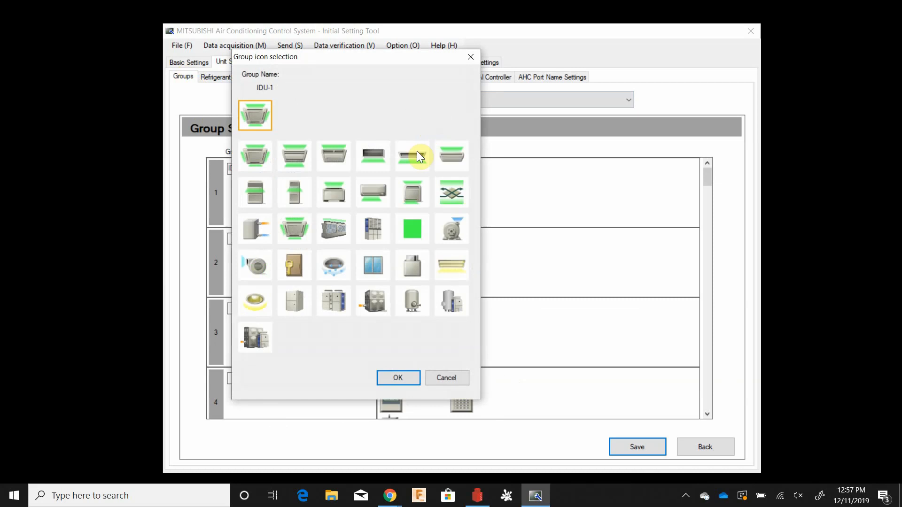
left_click(373, 192)
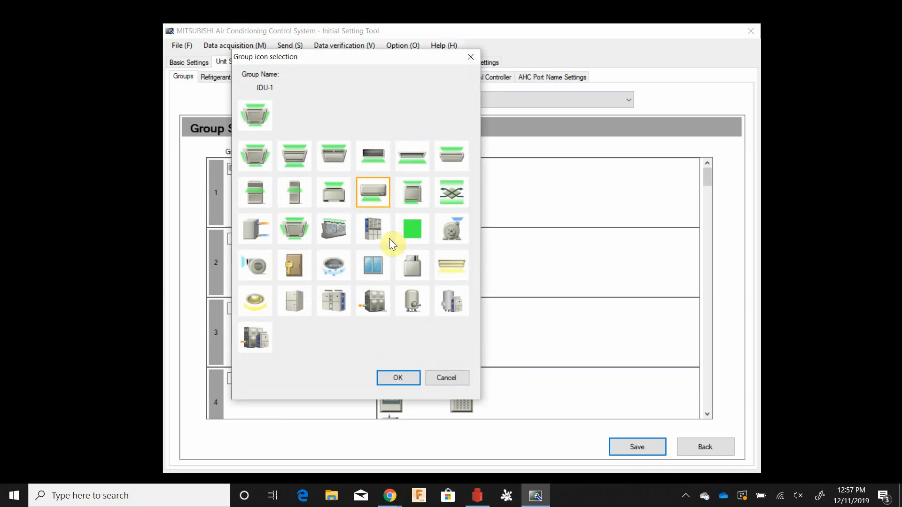
left_click(391, 375)
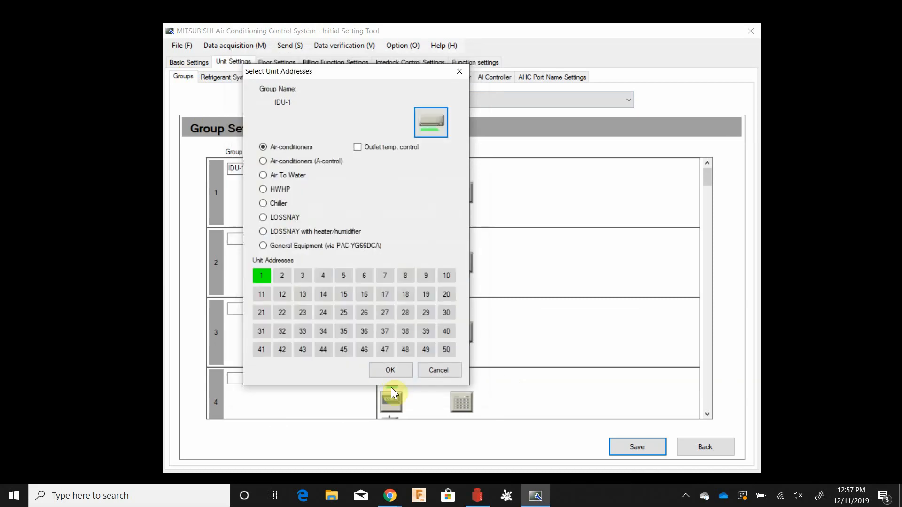
left_click(391, 371)
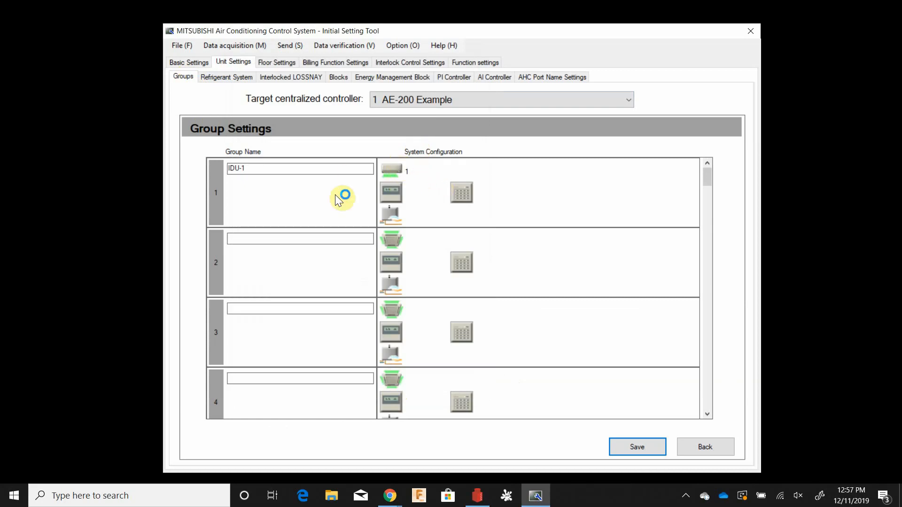
- Name group 2 "IDU-2" and assign air-conditioner unit address 2 to it
left_click(298, 240)
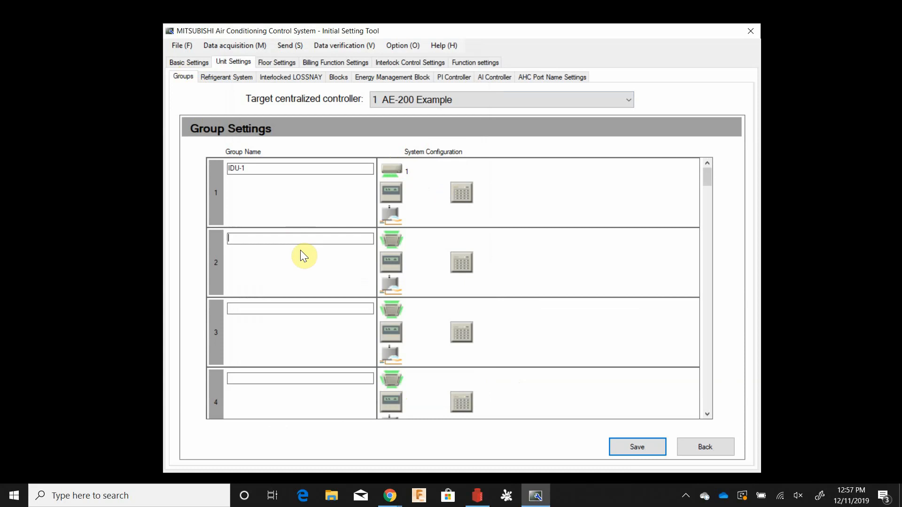
type("IDU-2")
left_click(390, 243)
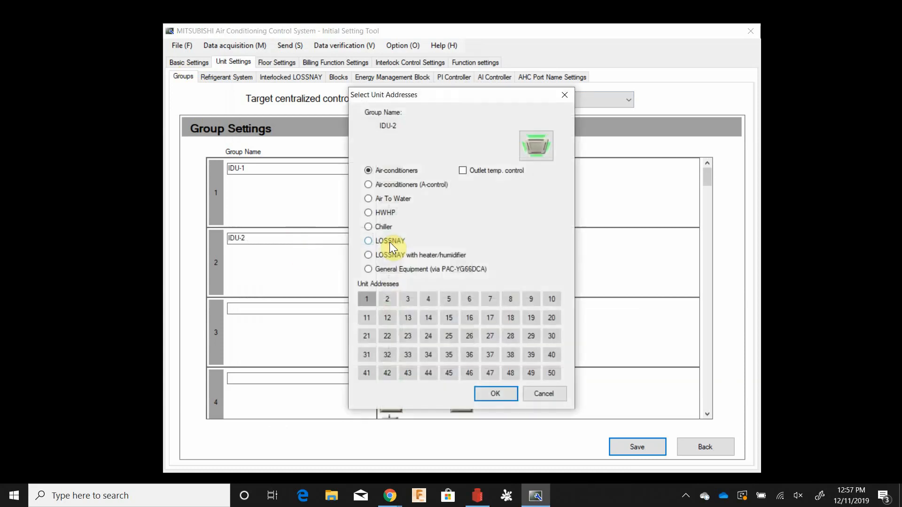
left_click(389, 300)
- Give group IDU-2 the ceiling-concealed ducted unit icon and confirm its unit address selection
left_click(539, 153)
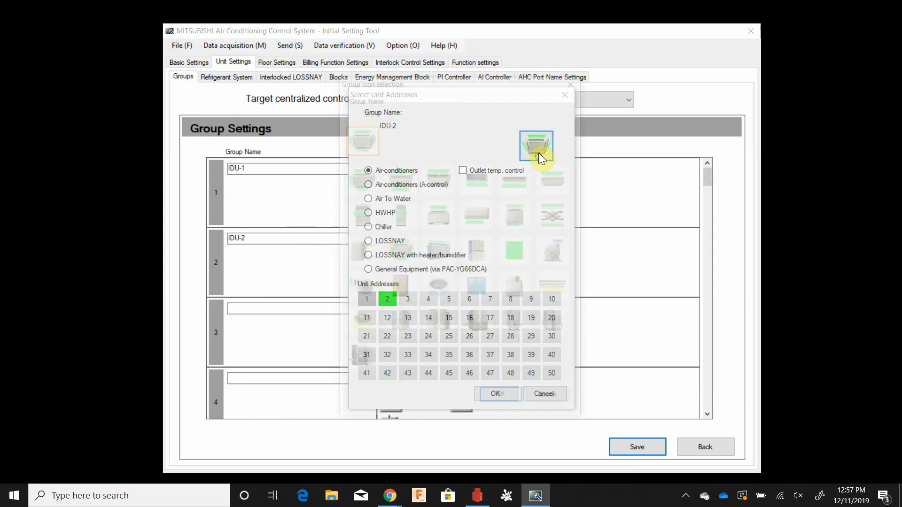
left_click(484, 184)
left_click(500, 399)
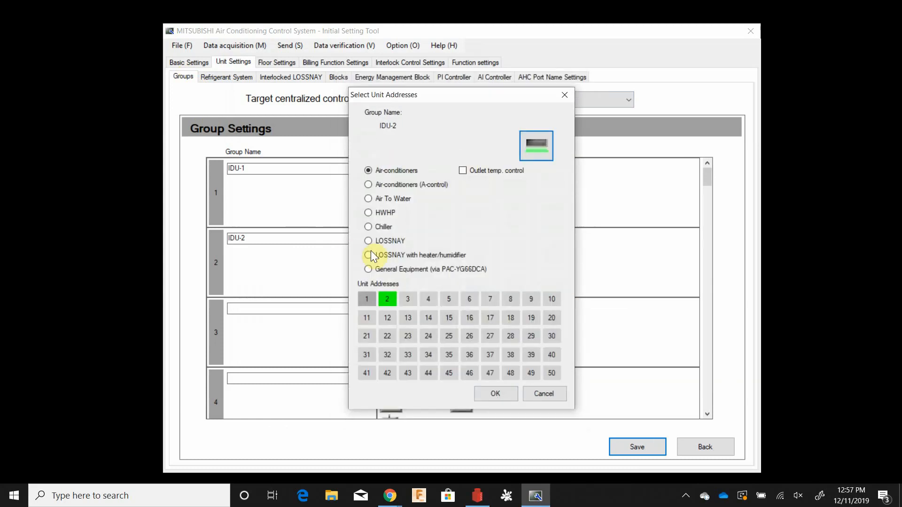
left_click(494, 393)
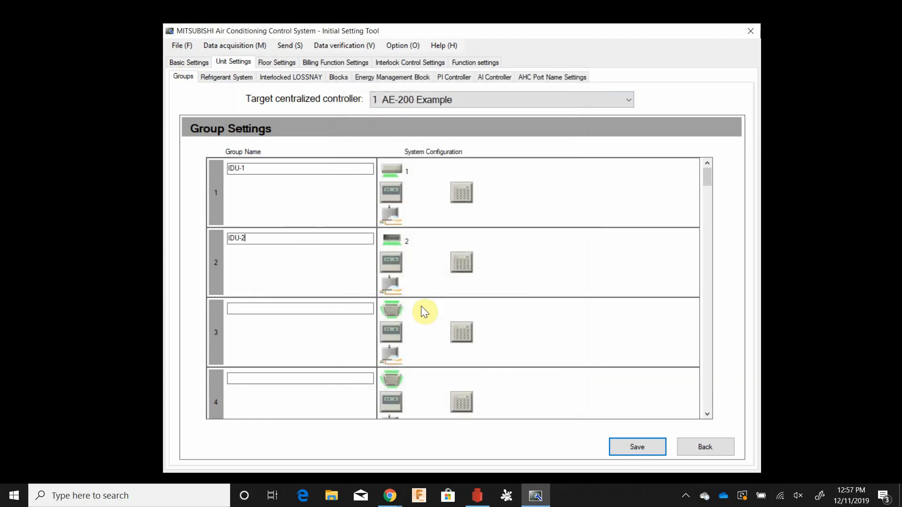
- Name group 3 "IDU-3" and select air-conditioner unit addresses 3 and 4 for it
left_click(292, 311)
type("IDU-3")
left_click(388, 312)
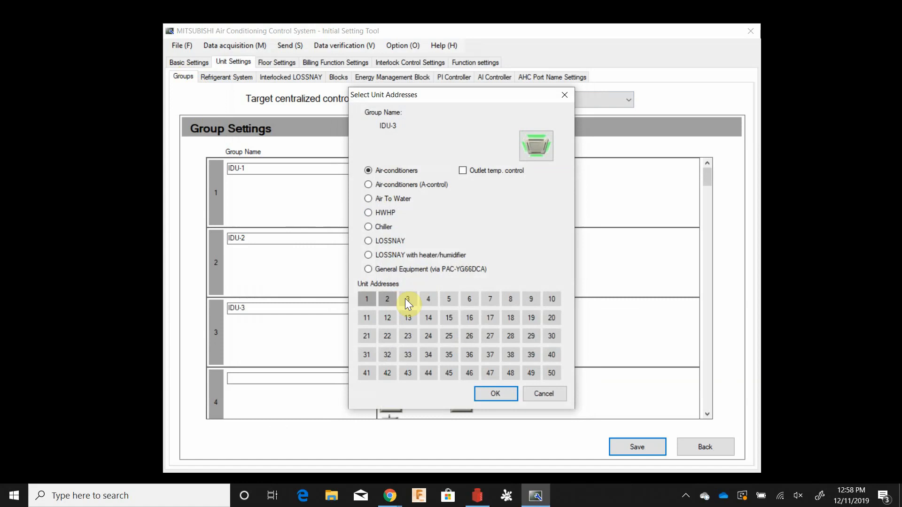
left_click(407, 303)
left_click(428, 300)
- Give group 3 the ceiling-concealed ducted unit icon and extend its name to "IDU-3 and 4"
left_click(535, 151)
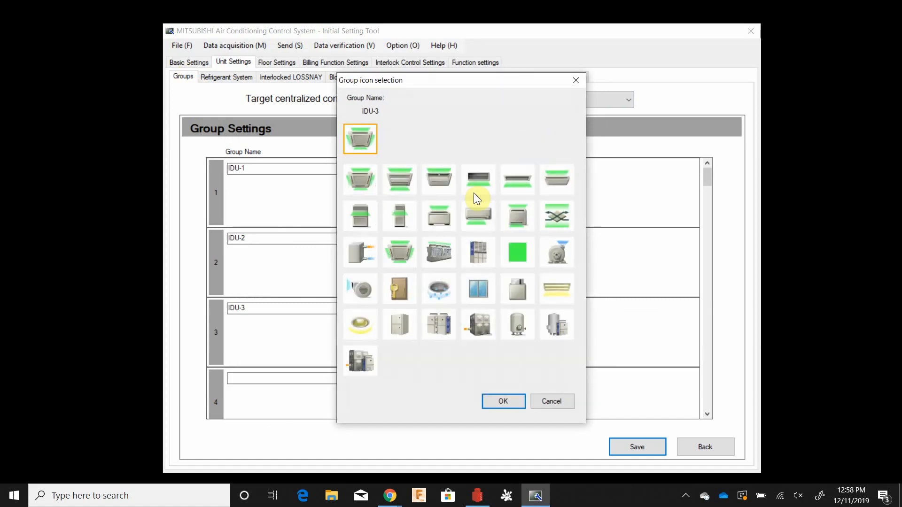
left_click(482, 187)
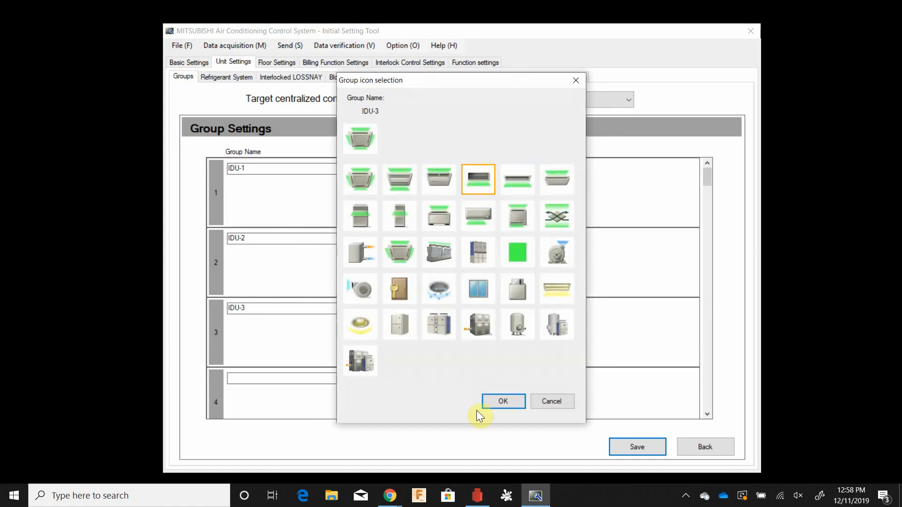
left_click(509, 401)
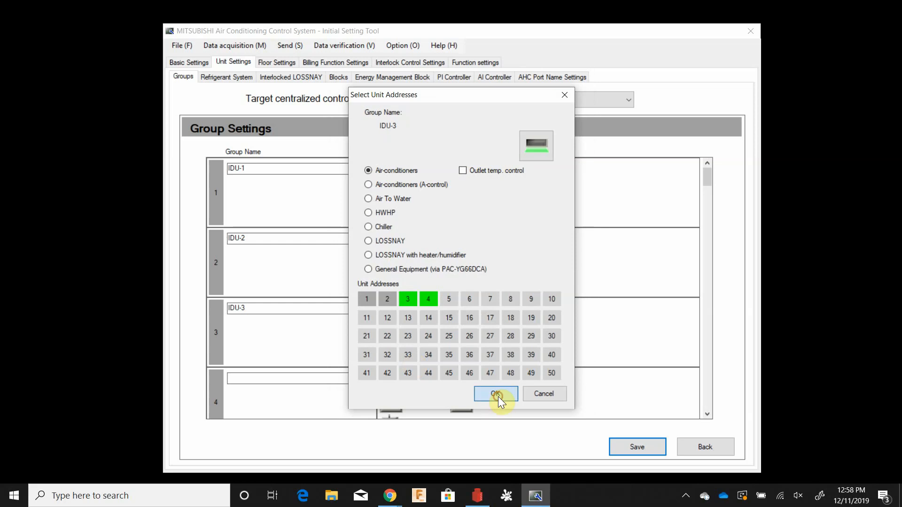
left_click(498, 396)
type("and 4")
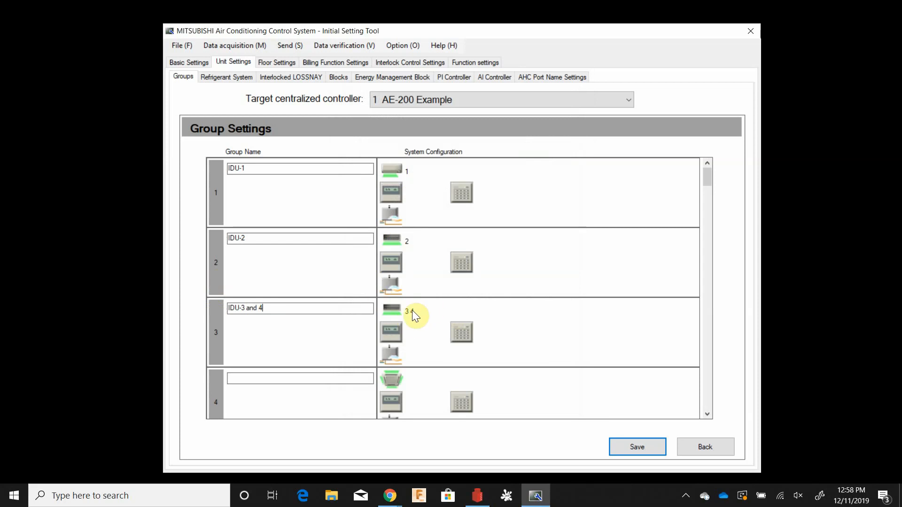
scroll(412, 310, "down", 1)
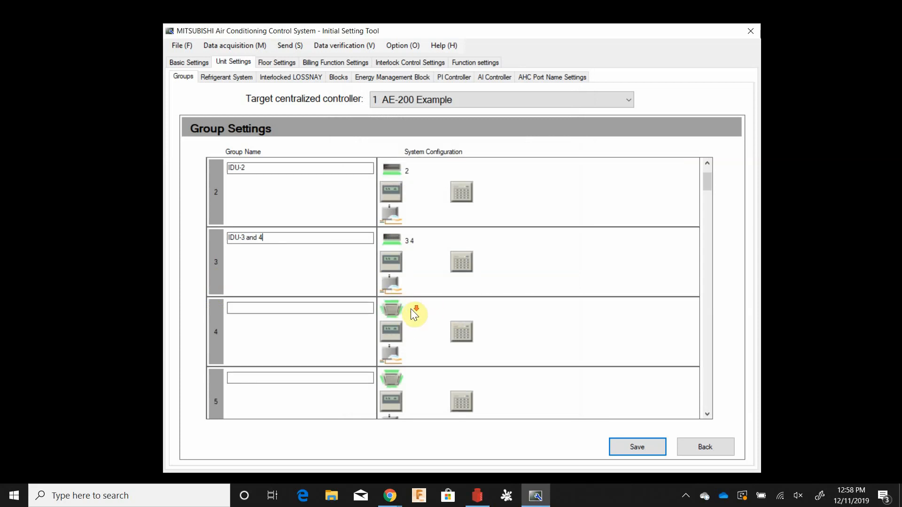
left_click(271, 309)
left_click(396, 305)
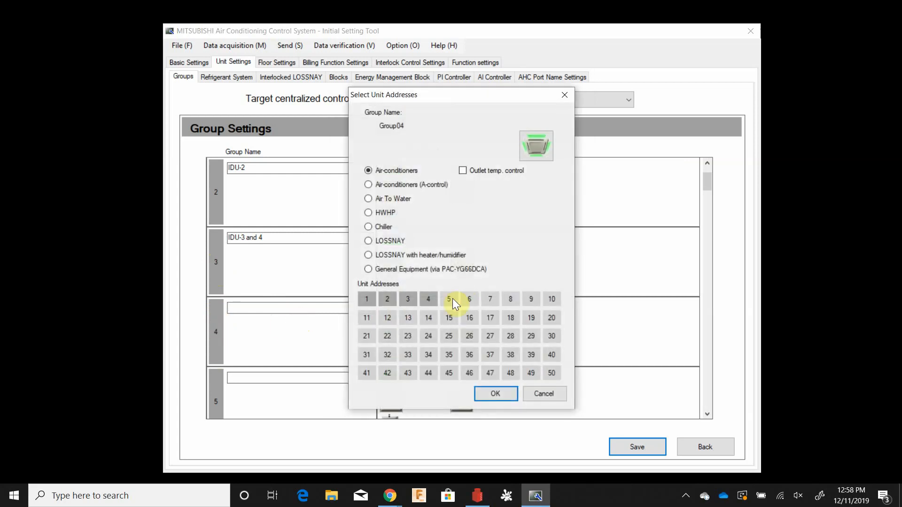
left_click(552, 393)
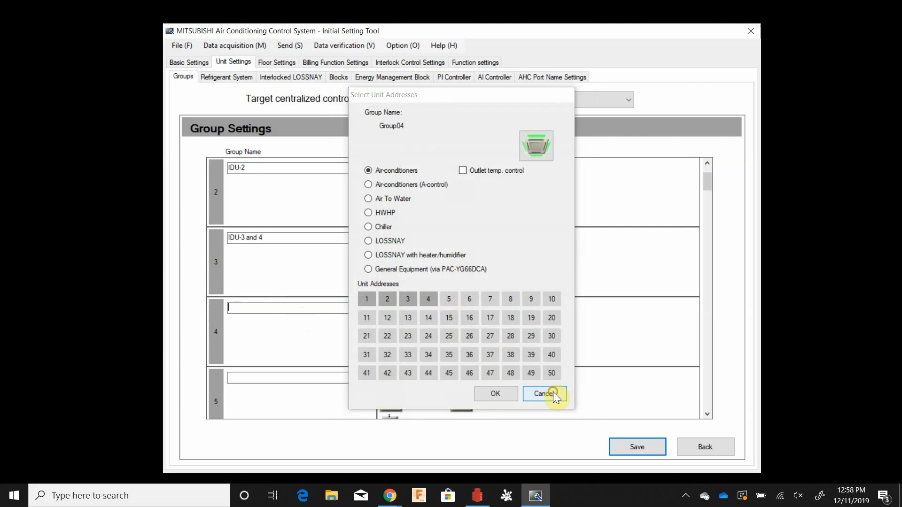
- Set up group 5 as "IDU-5" with air-conditioner unit address 5, and save the group settings
left_click(271, 378)
scroll(271, 357, "down", 1)
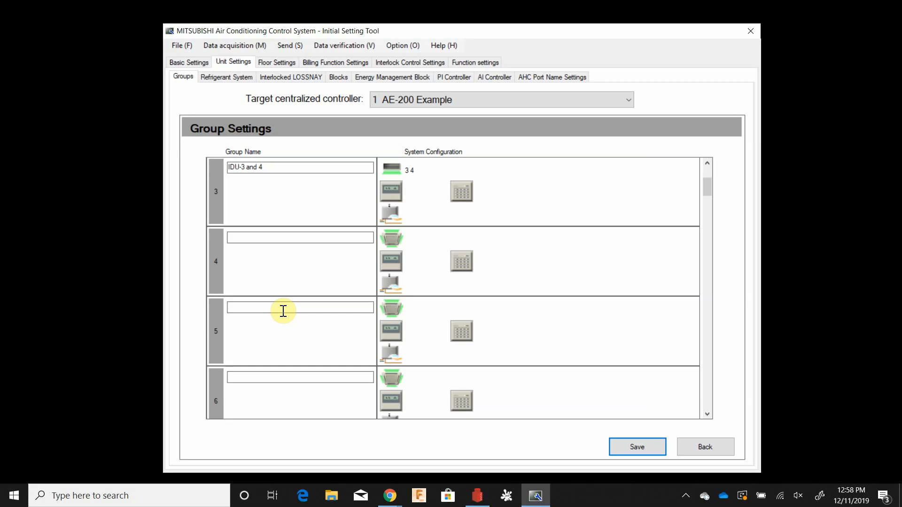
type("IDU-5")
left_click(399, 309)
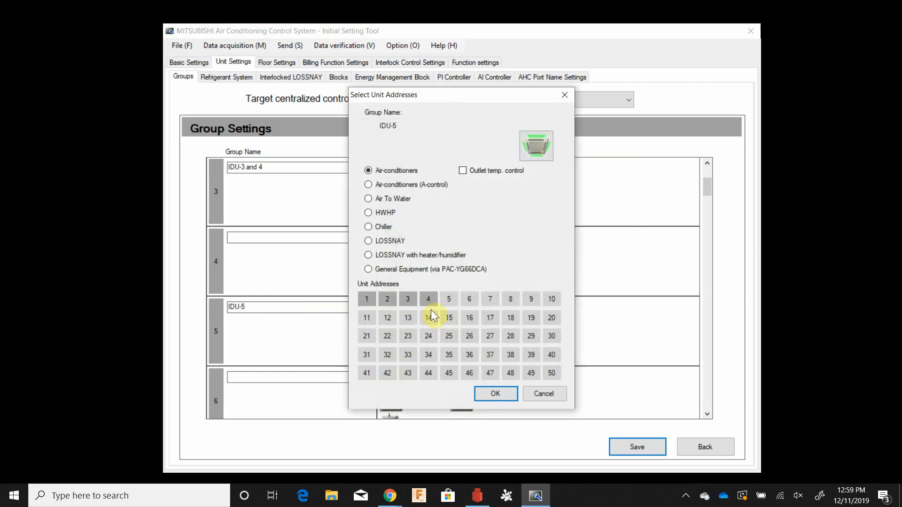
left_click(449, 299)
left_click(489, 395)
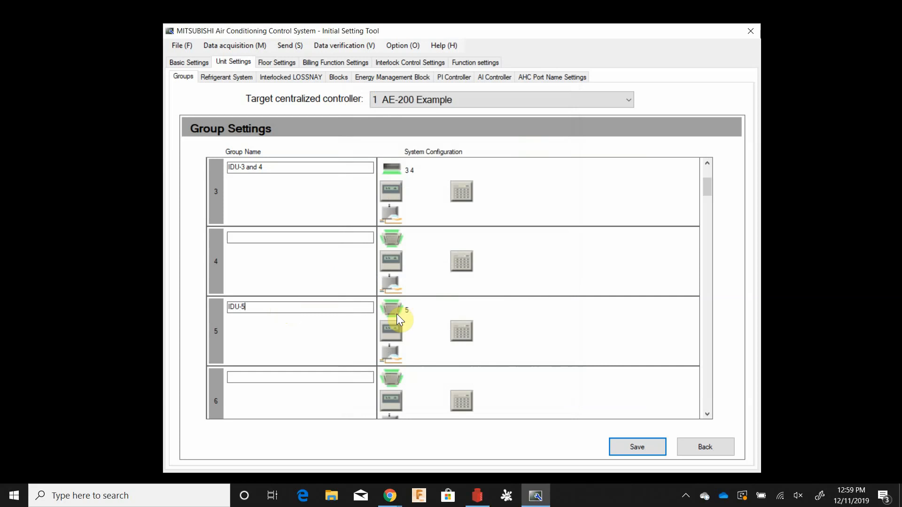
left_click(622, 445)
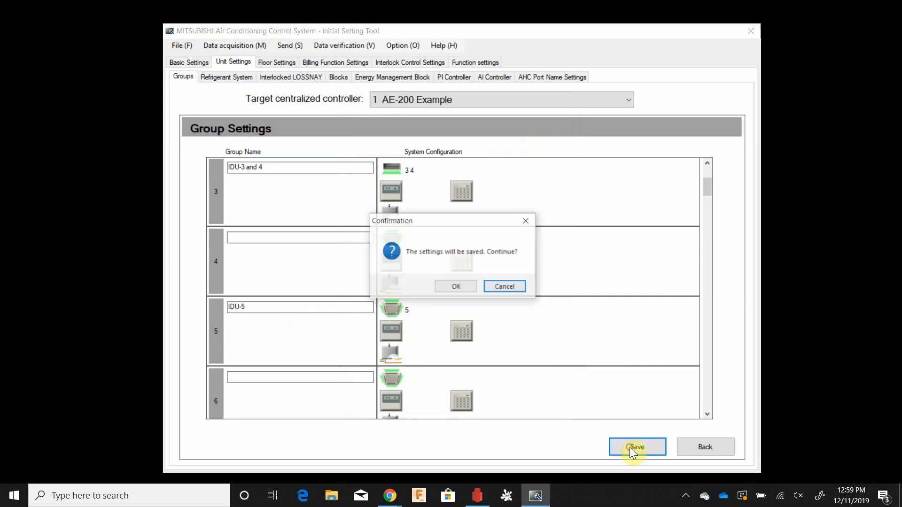
left_click(446, 286)
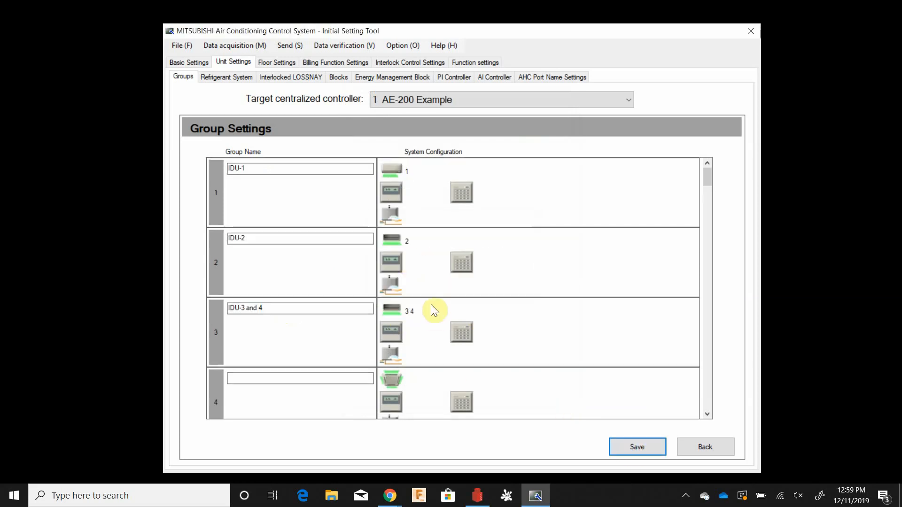
- Assign remote controller address 105 to group IDU-5
scroll(431, 305, "down", 2)
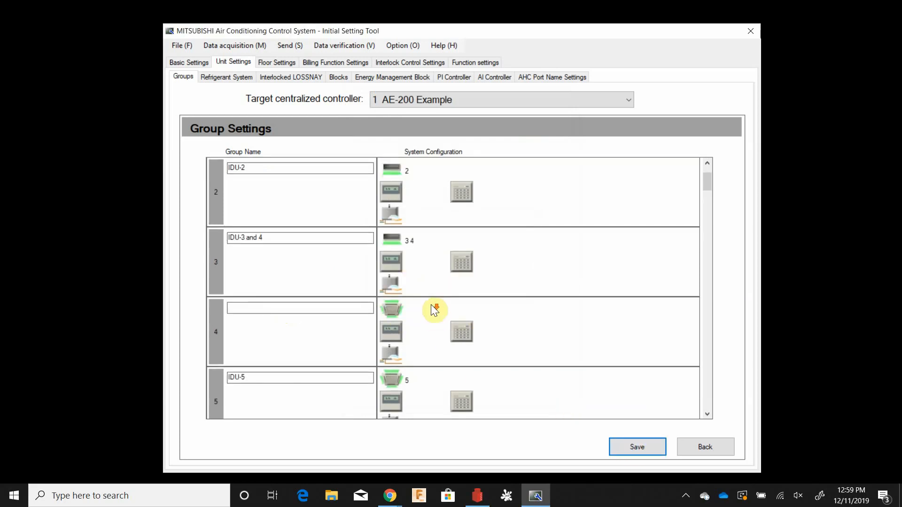
left_click(389, 331)
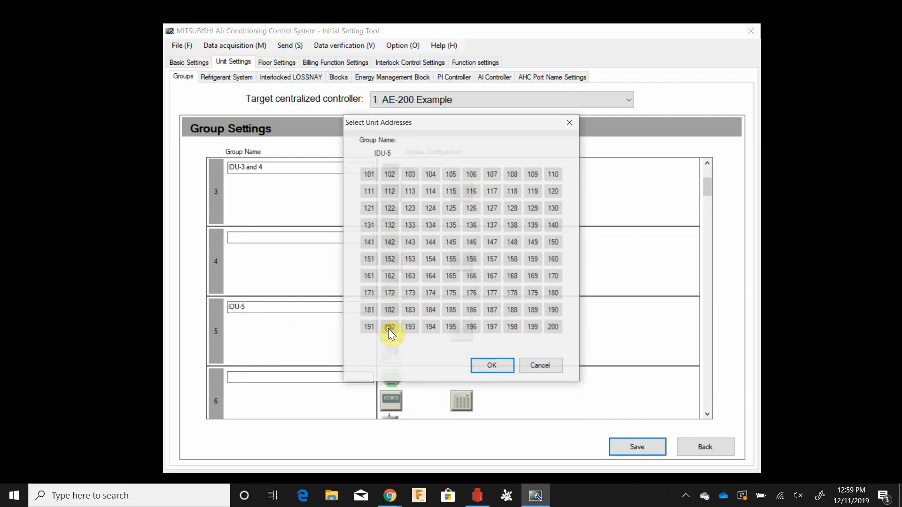
left_click(451, 174)
left_click(493, 367)
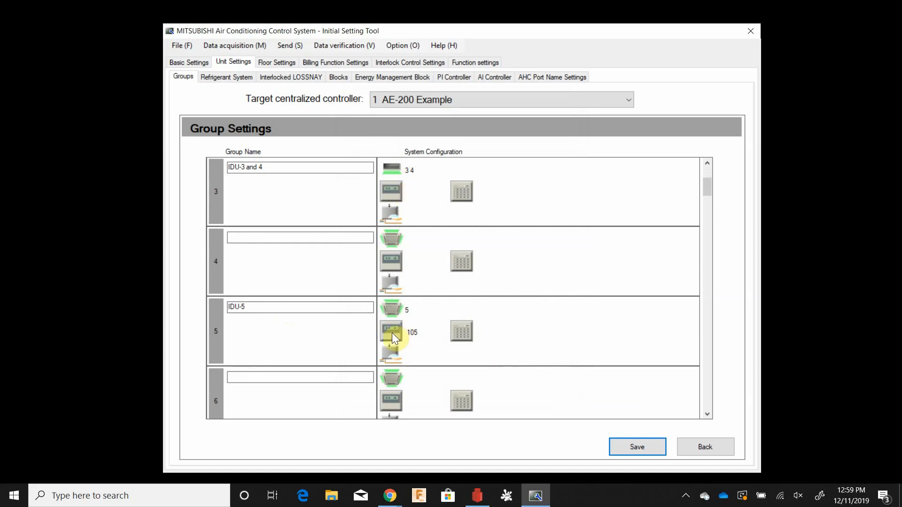
left_click(457, 259)
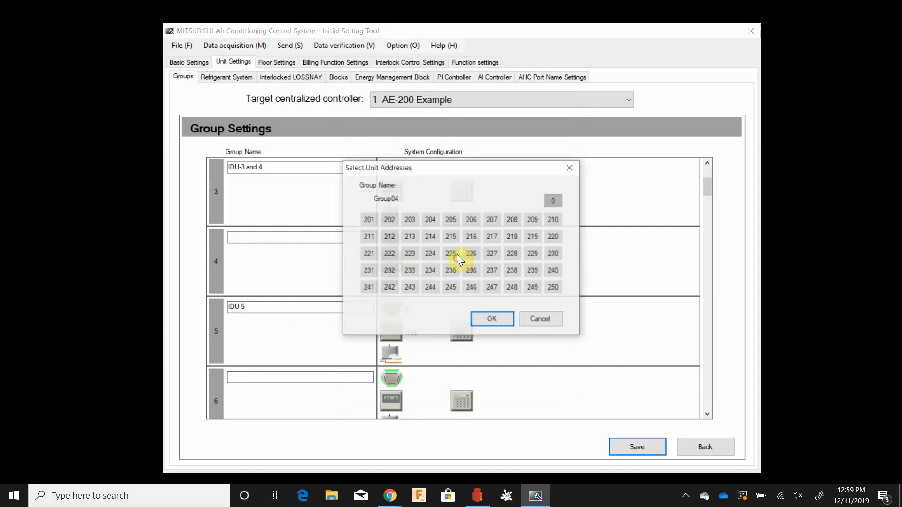
left_click(554, 317)
left_click(401, 281)
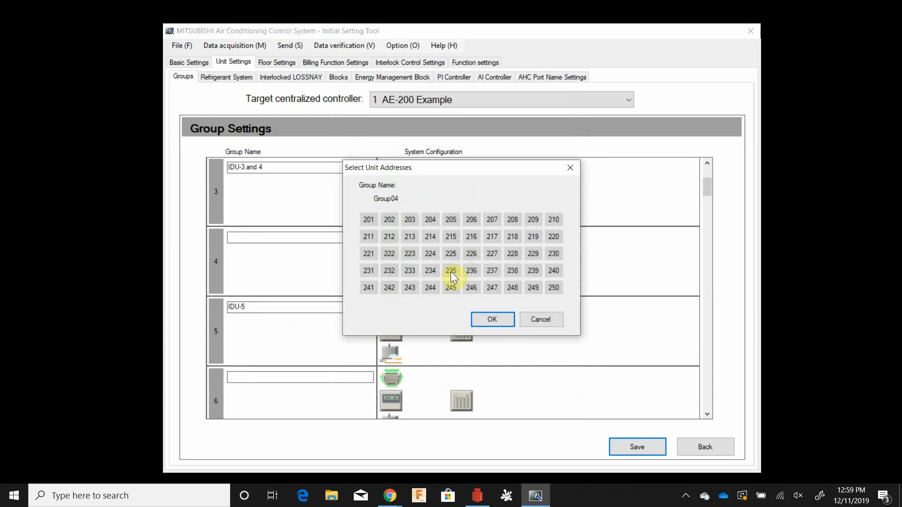
left_click(549, 323)
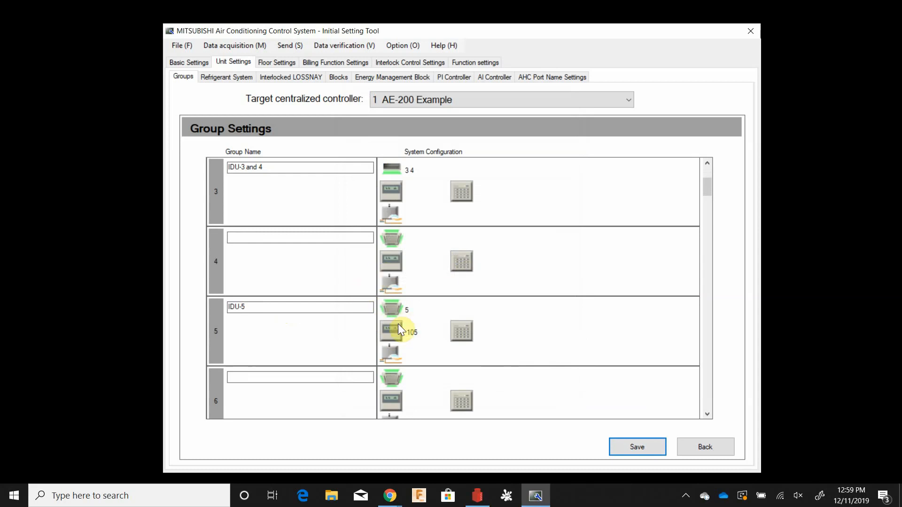
- Save the group settings with the remote controller assignment
left_click(629, 450)
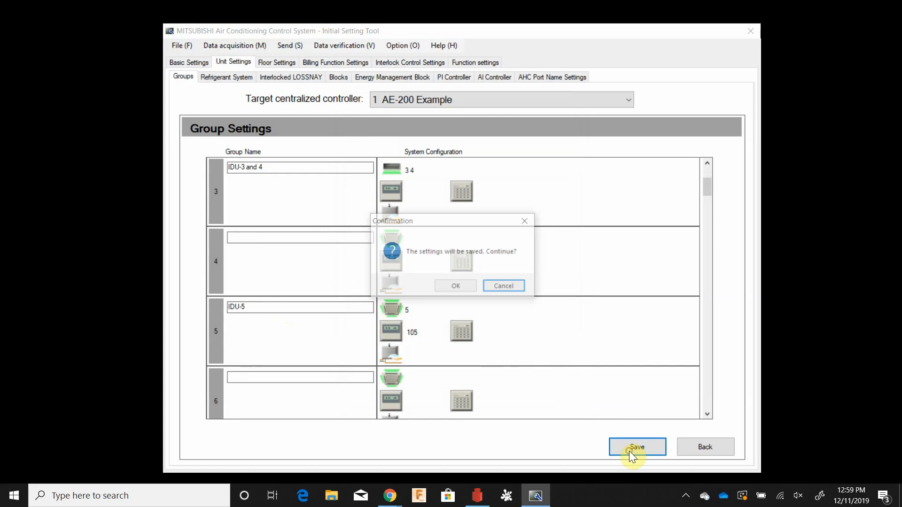
left_click(459, 286)
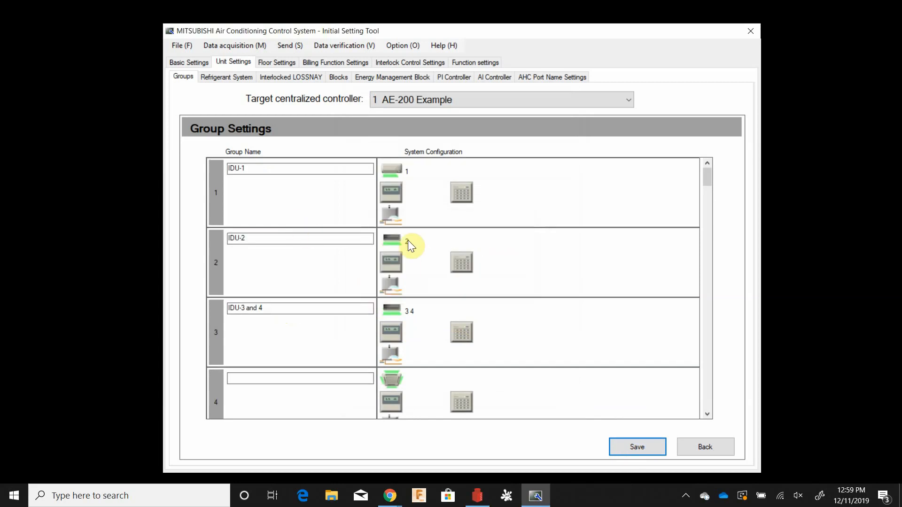
left_click(241, 77)
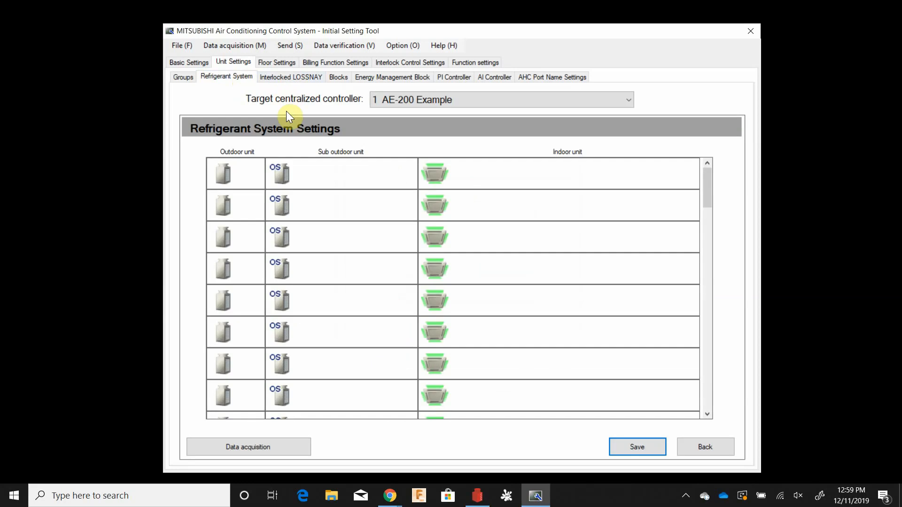
left_click(290, 77)
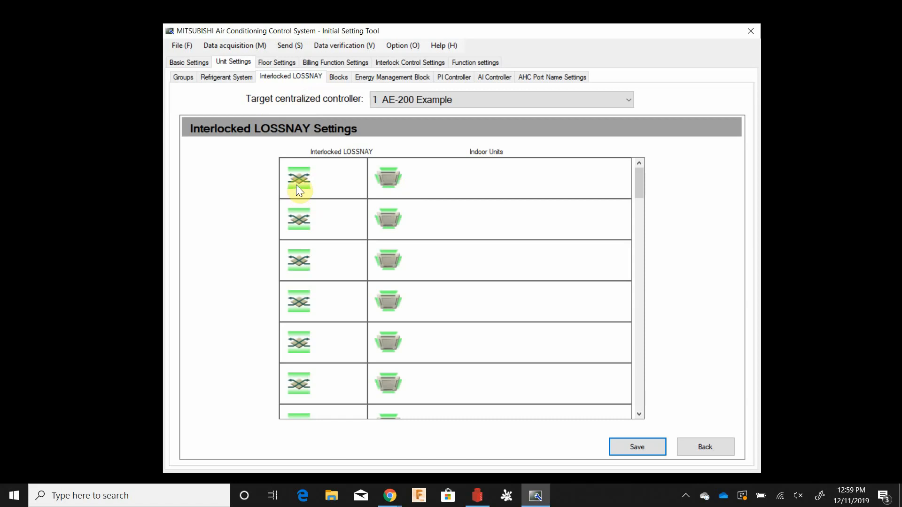
double_click(297, 187)
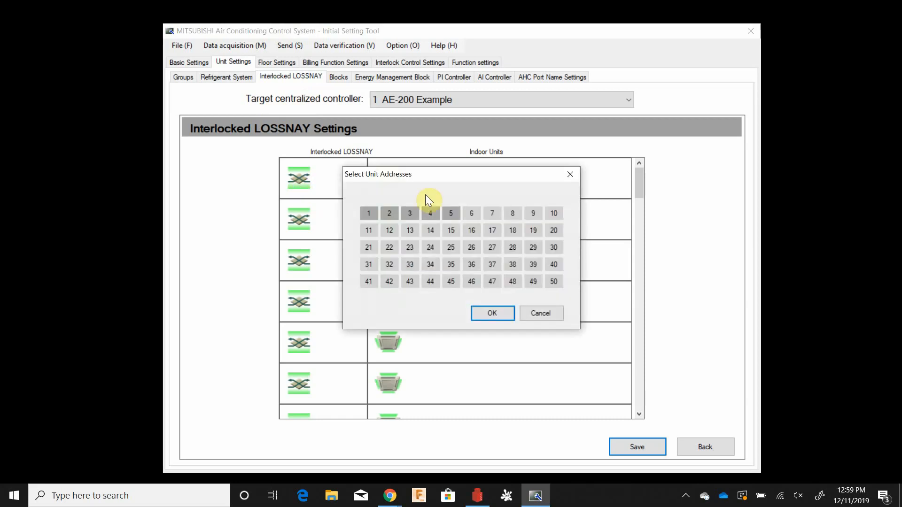
left_click(542, 312)
- Name group 6 "ERV-1" and assign it a LOSSNAY unit at address 6
left_click(191, 77)
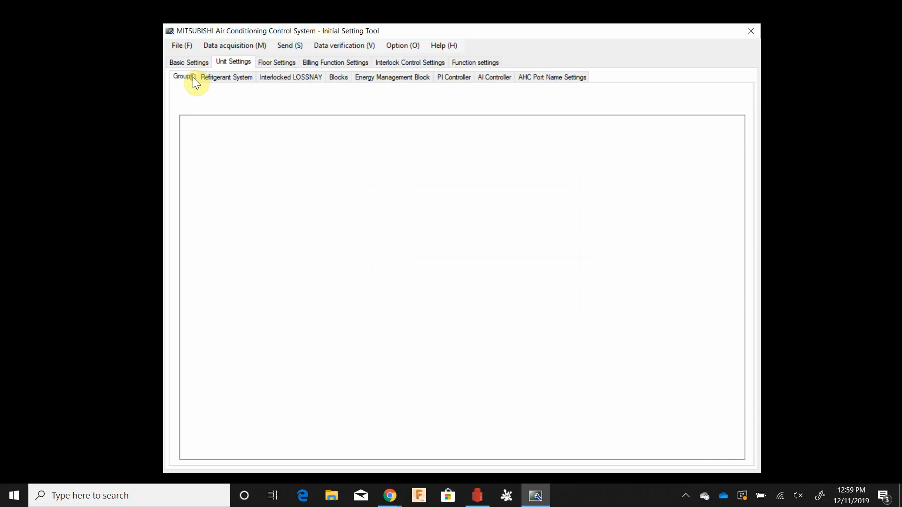
scroll(325, 316, "down", 2)
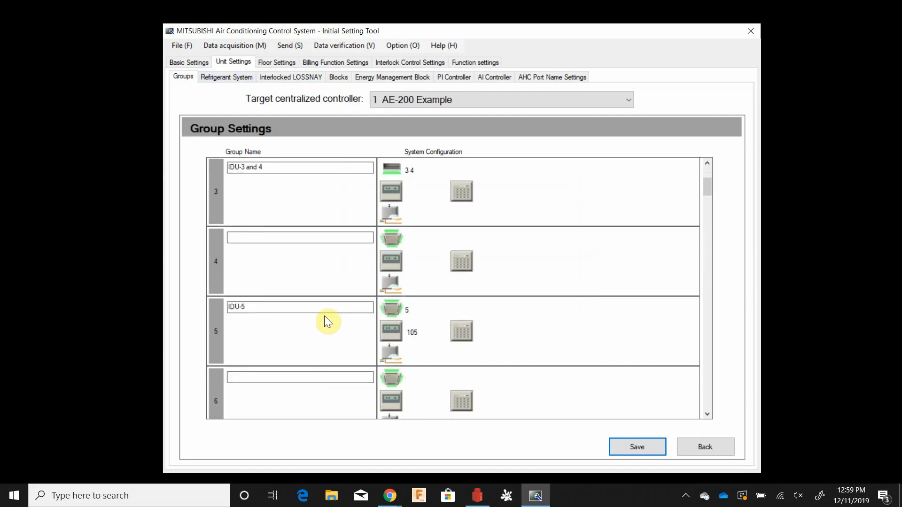
left_click(319, 375)
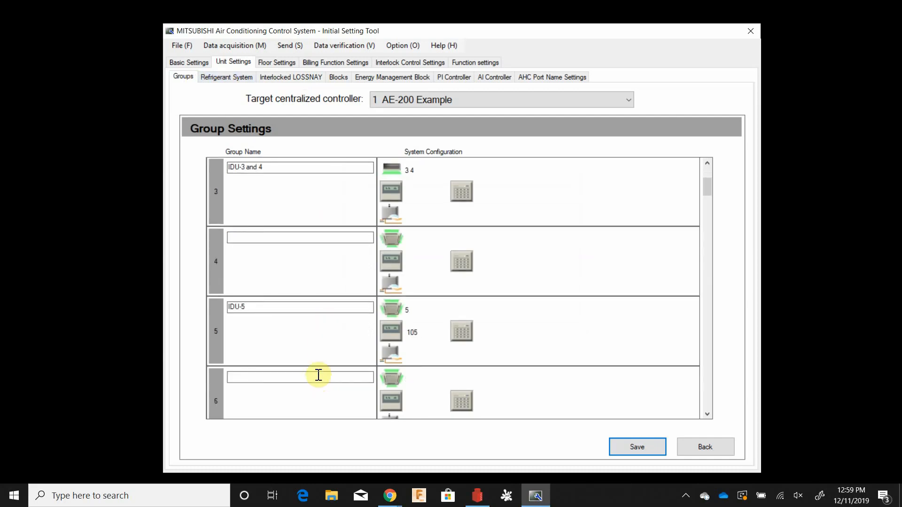
type("ERV-1")
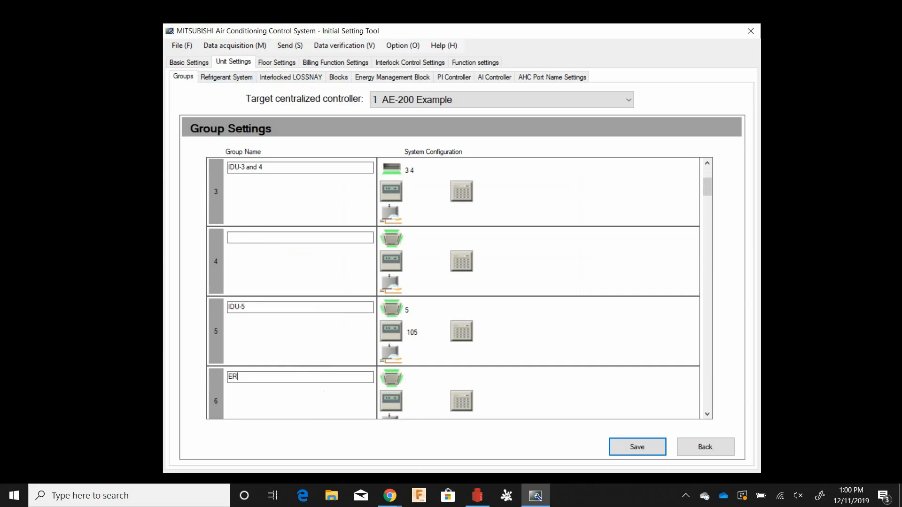
left_click(392, 379)
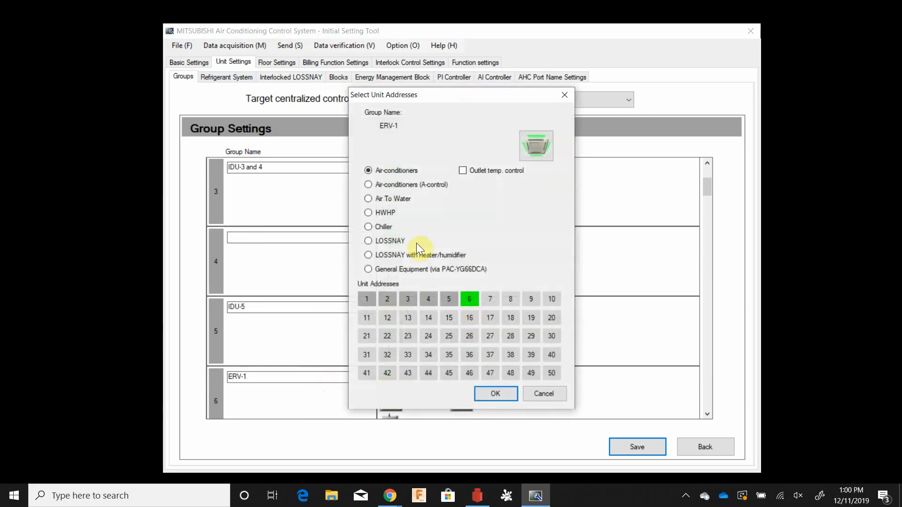
left_click(385, 240)
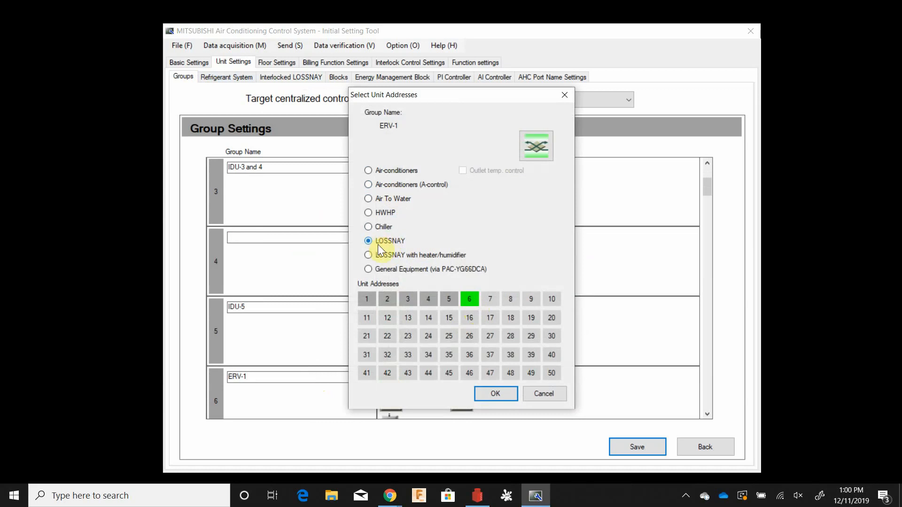
left_click(490, 396)
- Save the group settings with the ERV-1 group included
scroll(433, 352, "down", 2)
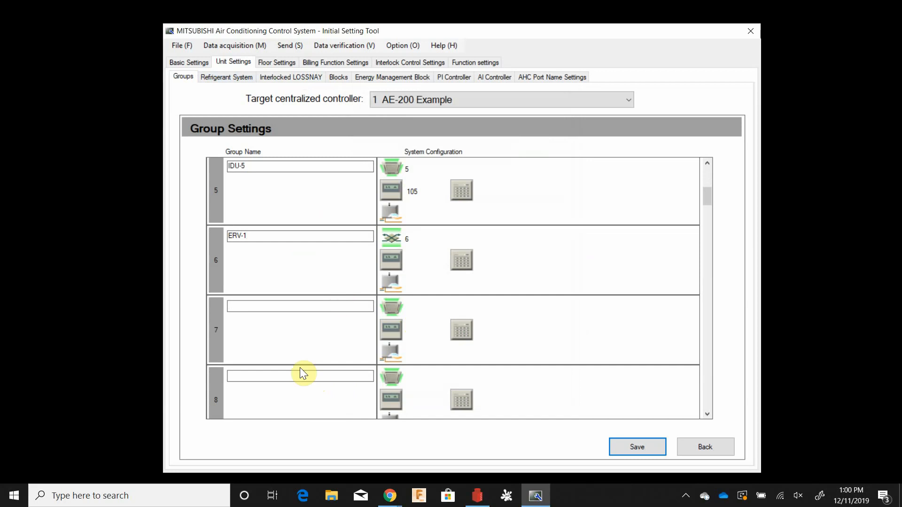
left_click(322, 376)
left_click(652, 441)
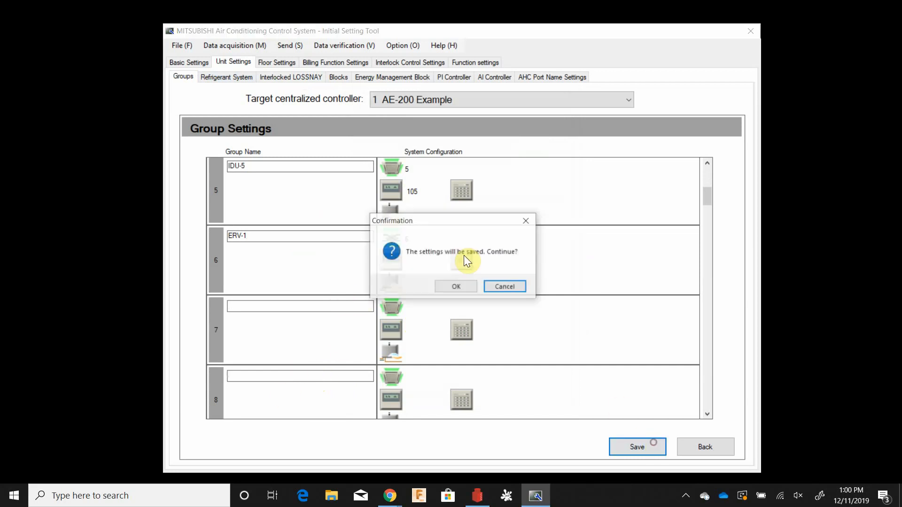
left_click(452, 289)
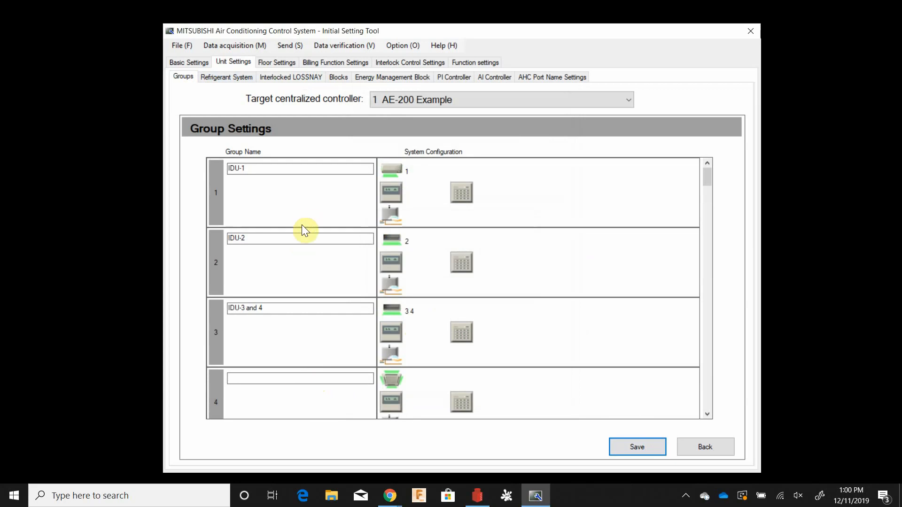
scroll(310, 217, "down", 2)
scroll(315, 224, "up", 2)
- Interlock LOSSNAY unit 6 with indoor units 3 and 4, and save the interlocked LOSSNAY settings
left_click(299, 77)
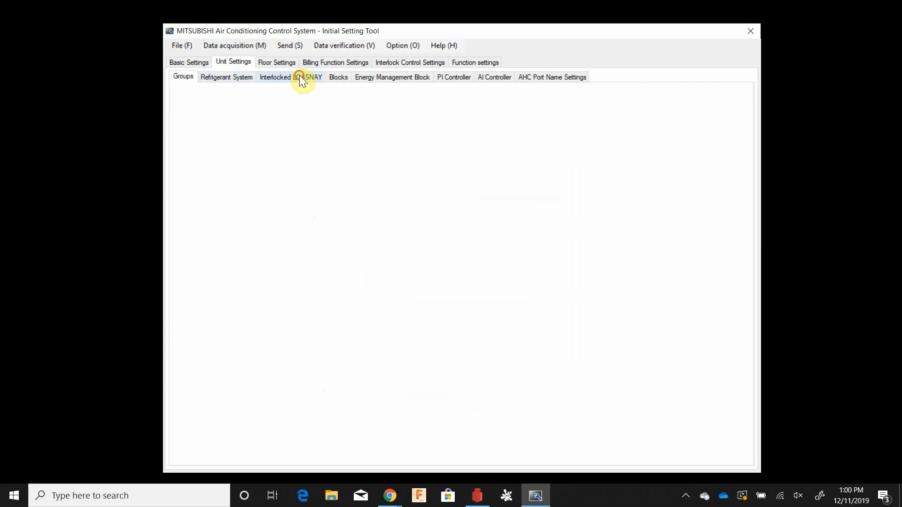
left_click(299, 178)
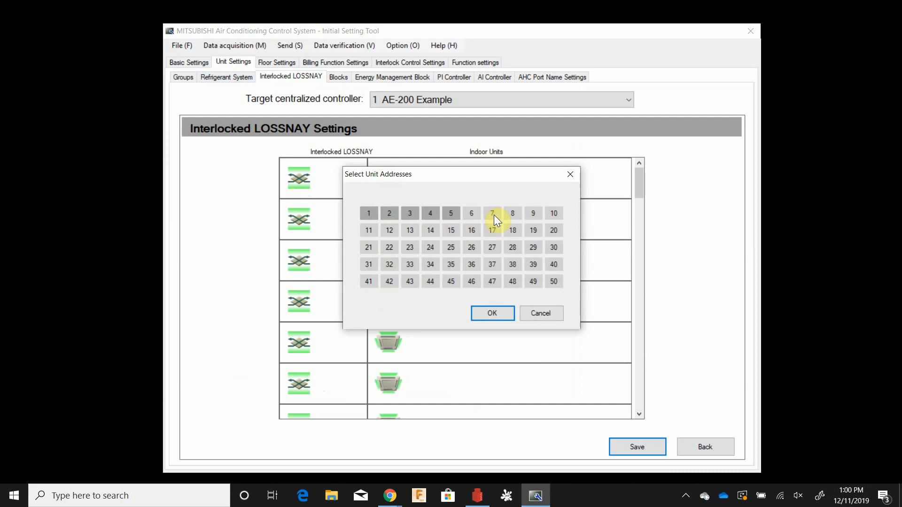
left_click(475, 215)
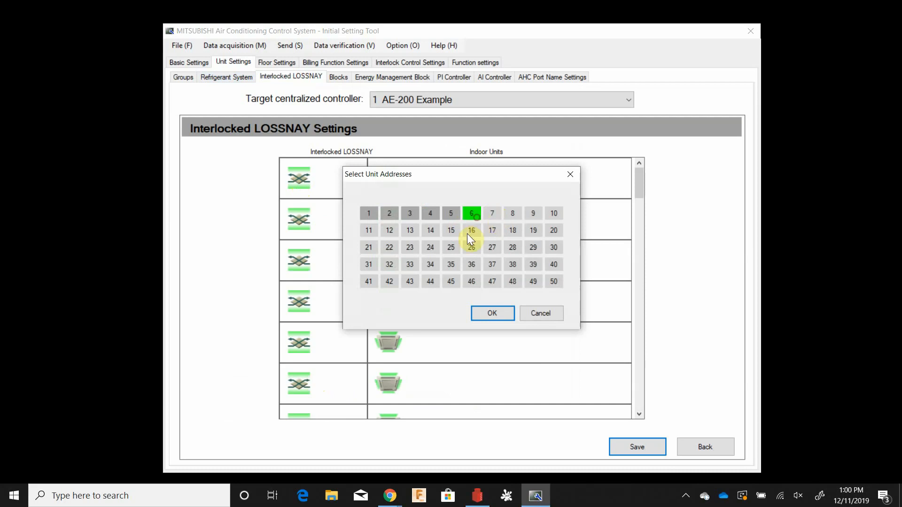
left_click(492, 312)
left_click(391, 183)
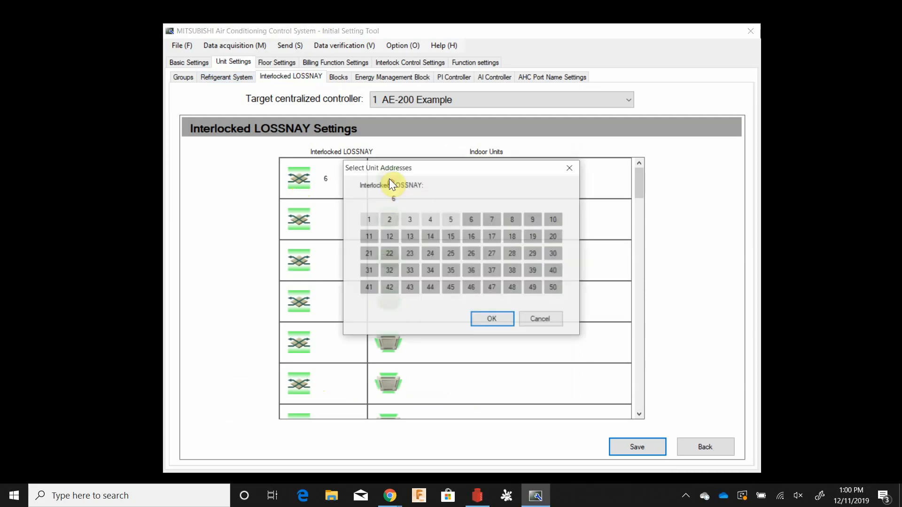
left_click(409, 220)
left_click(430, 219)
left_click(498, 319)
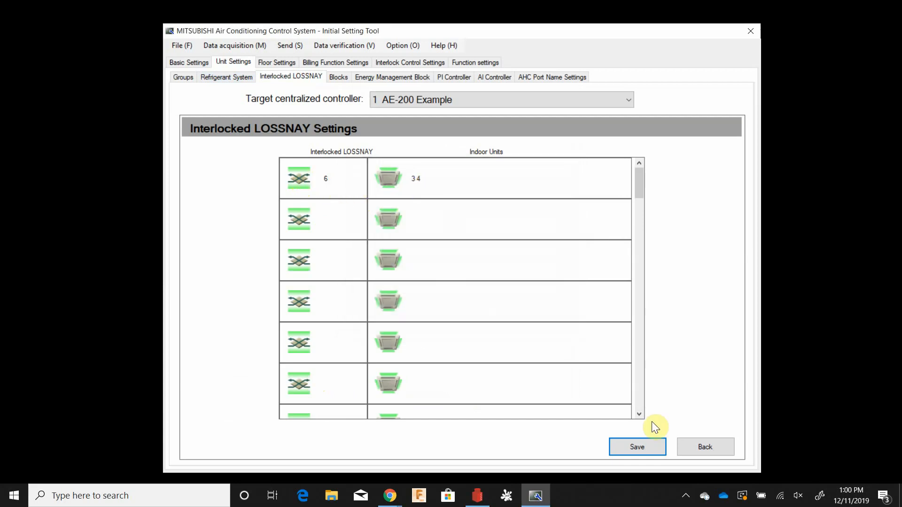
left_click(644, 449)
left_click(459, 285)
- Assign groups 1 and 2 to block 1 in the block settings
left_click(337, 77)
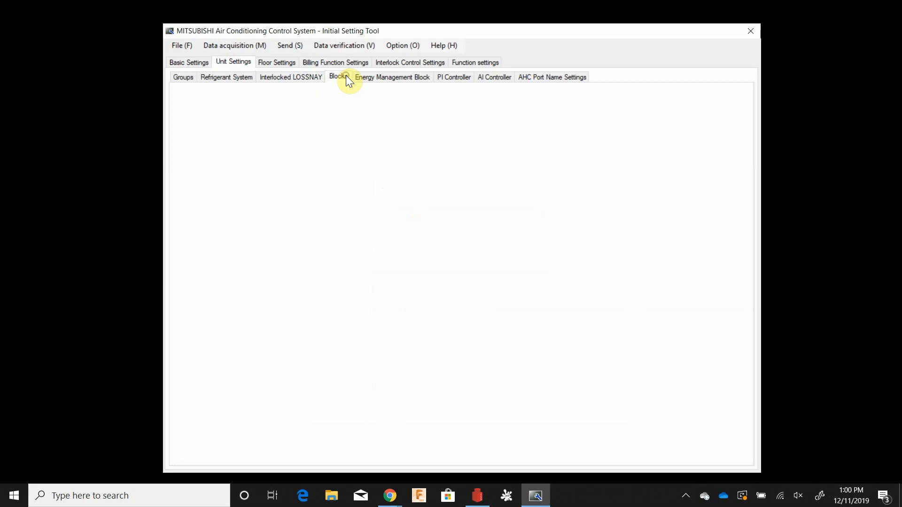
left_click(284, 182)
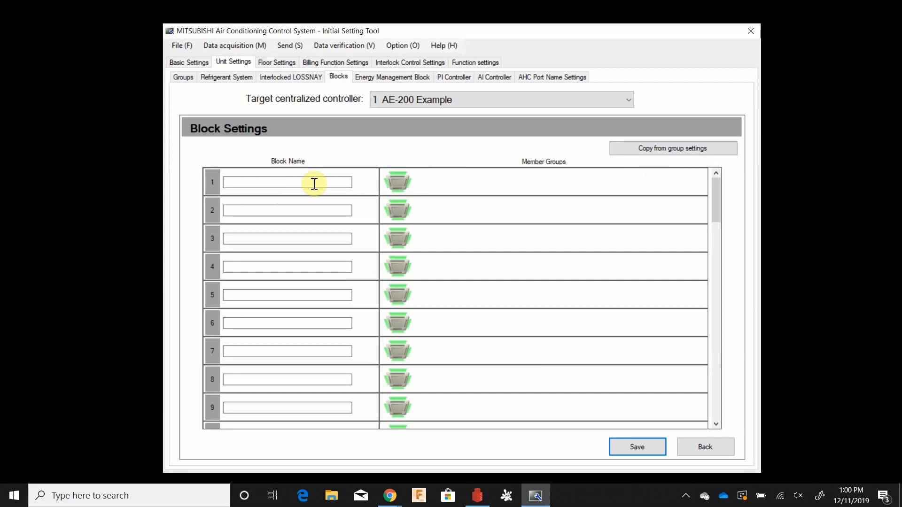
left_click(404, 185)
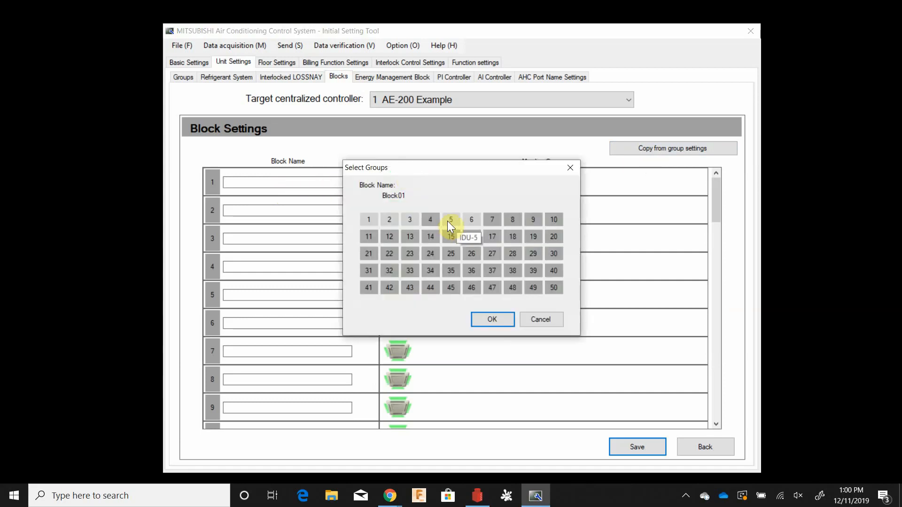
left_click(374, 220)
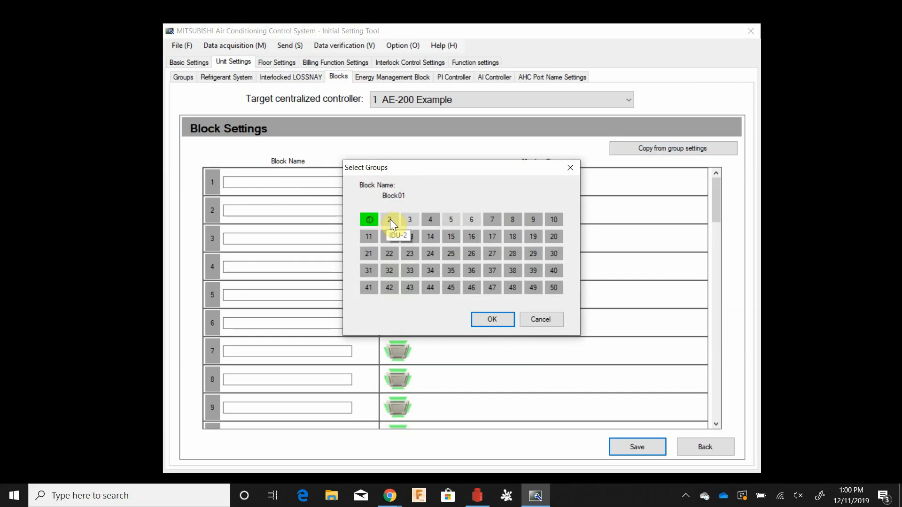
left_click(390, 220)
left_click(409, 222)
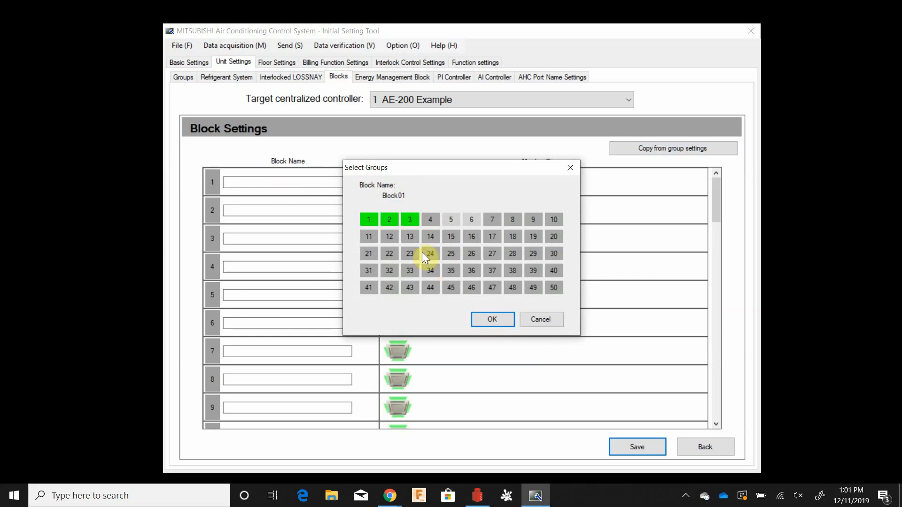
left_click(411, 221)
left_click(504, 324)
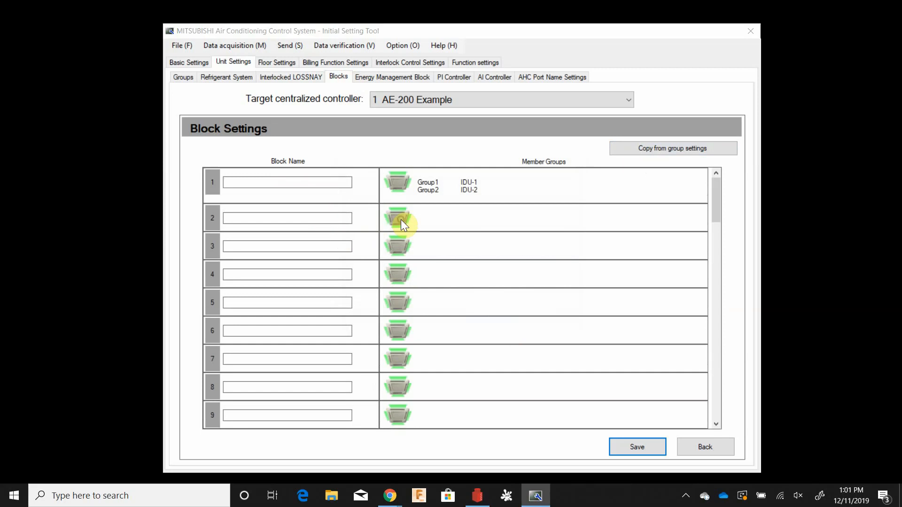
- Assign groups 3 and 5 to block 2
left_click(401, 219)
left_click(412, 219)
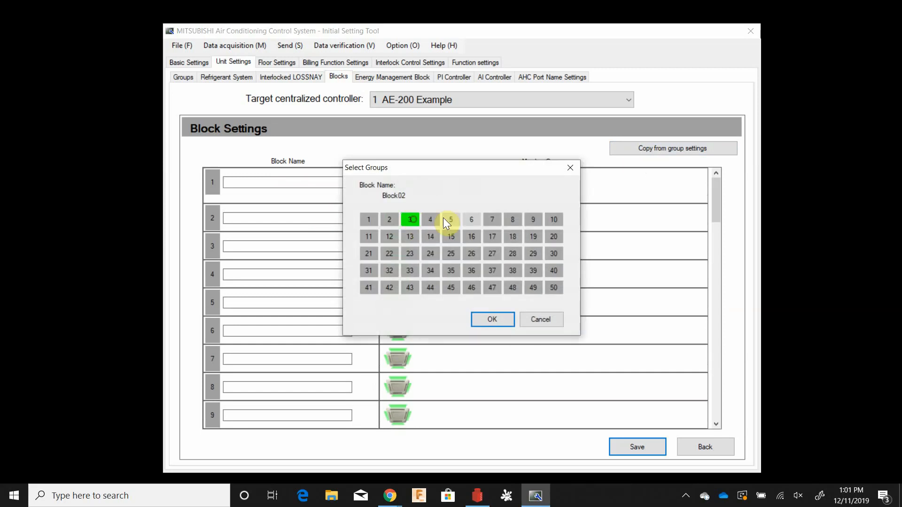
left_click(451, 218)
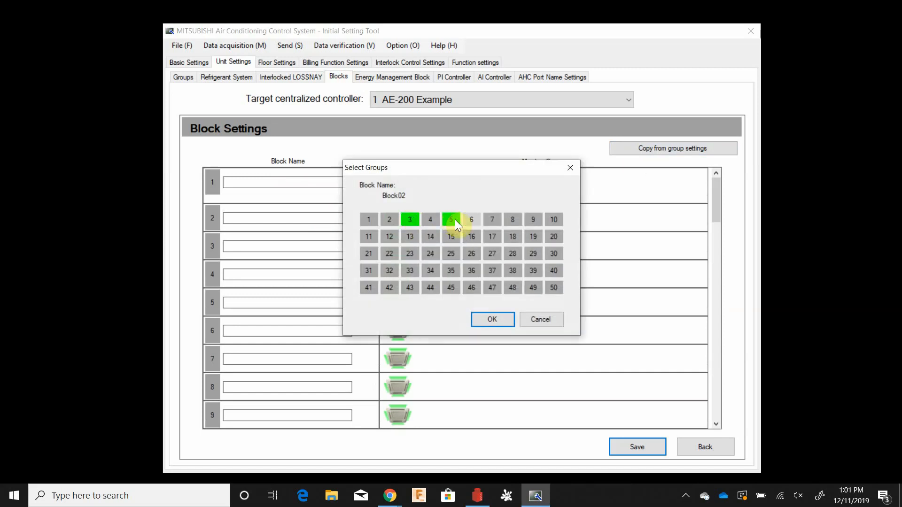
left_click(493, 320)
- Assign group 6 to block 3 and name the block "Lossnay"
left_click(327, 253)
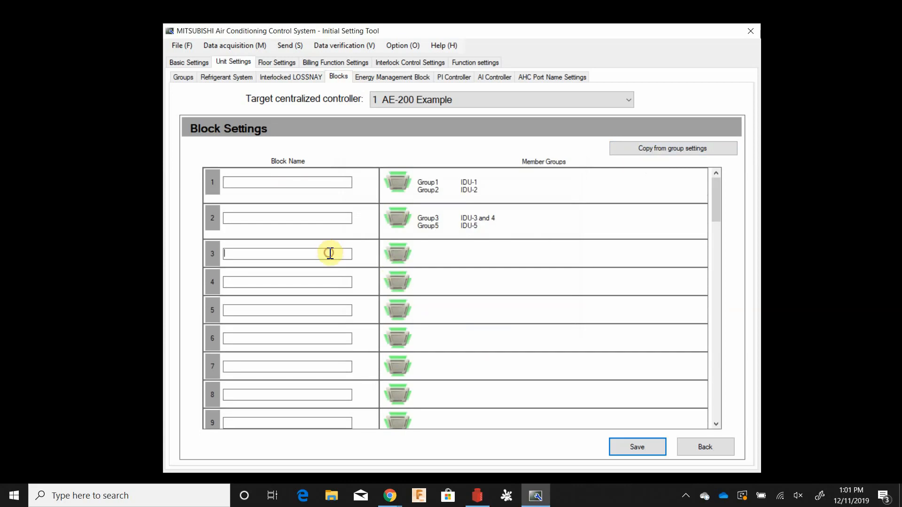
left_click(400, 253)
left_click(471, 219)
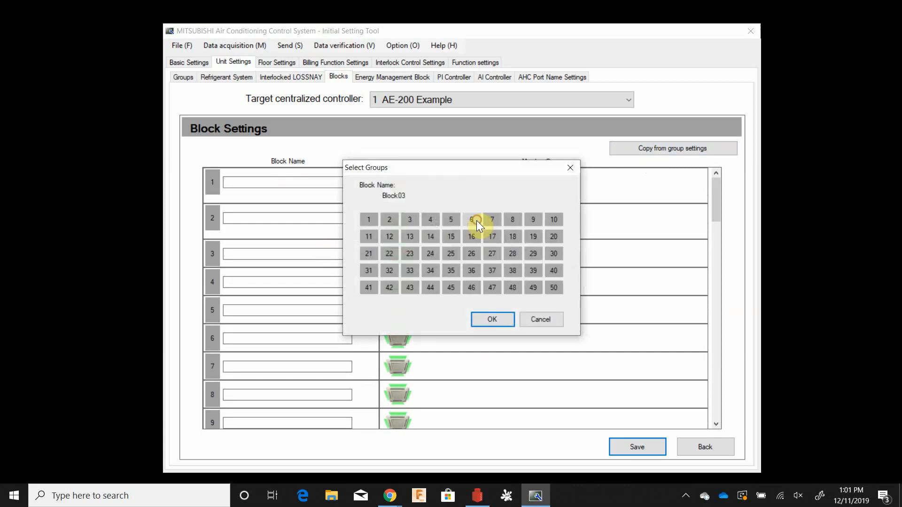
left_click(493, 320)
left_click(297, 254)
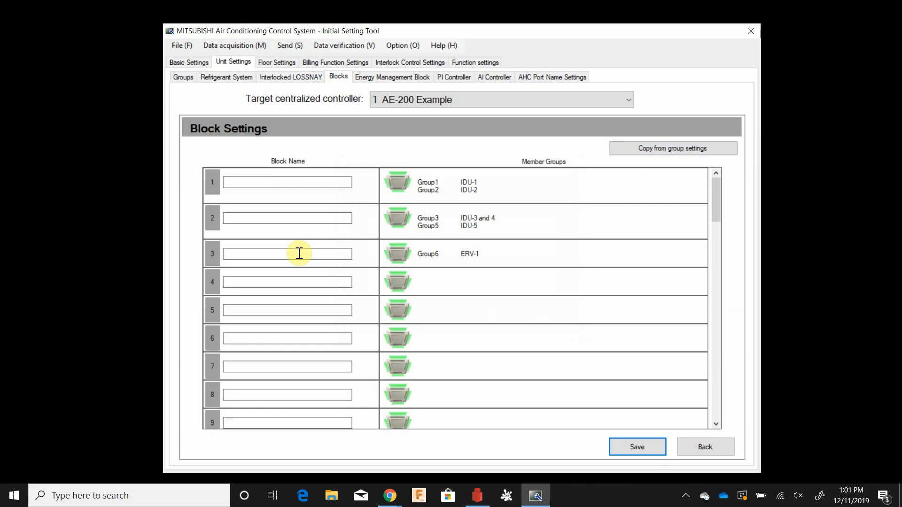
type("Lossnay")
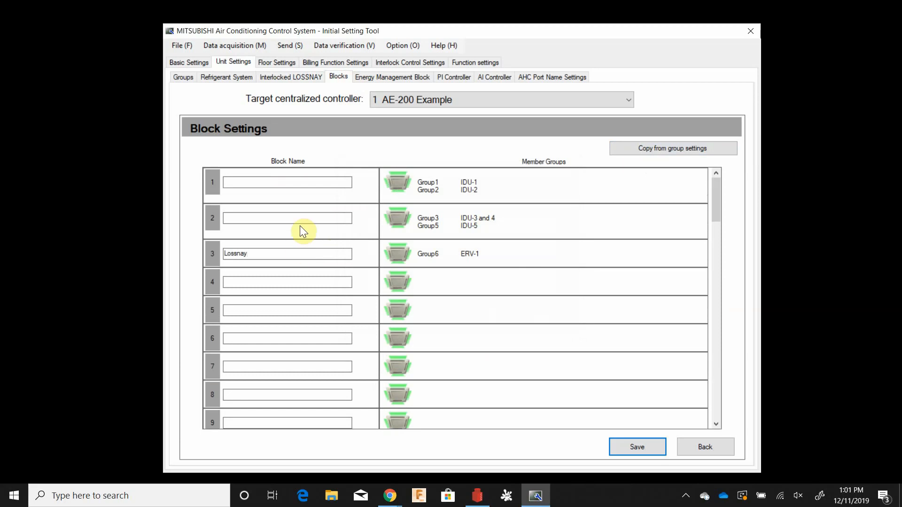
- Name block 2 "3 and 5" and block 1 "1 and 2", and save the block settings
left_click(301, 219)
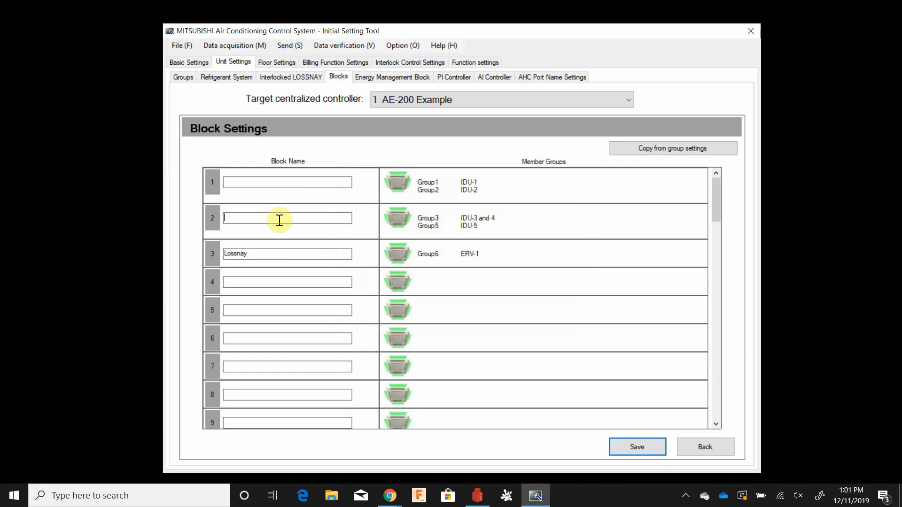
type("3 and ")
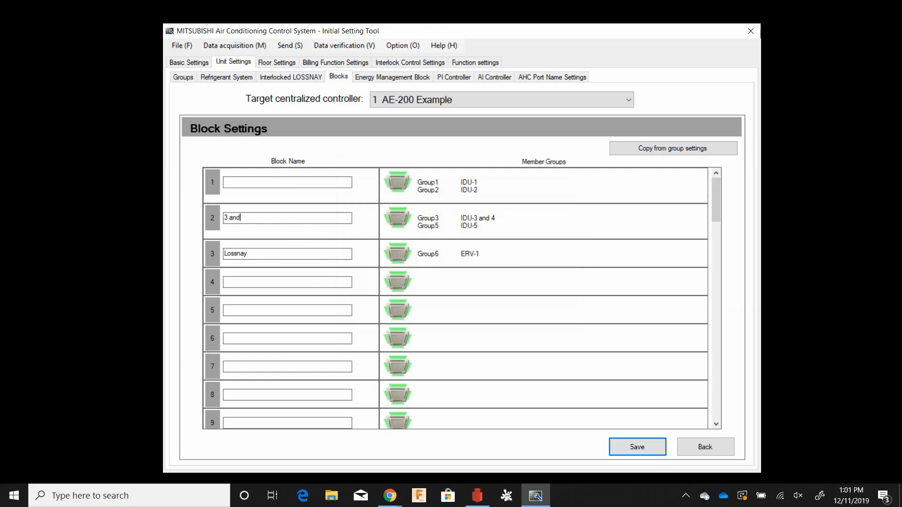
type("5")
left_click(291, 184)
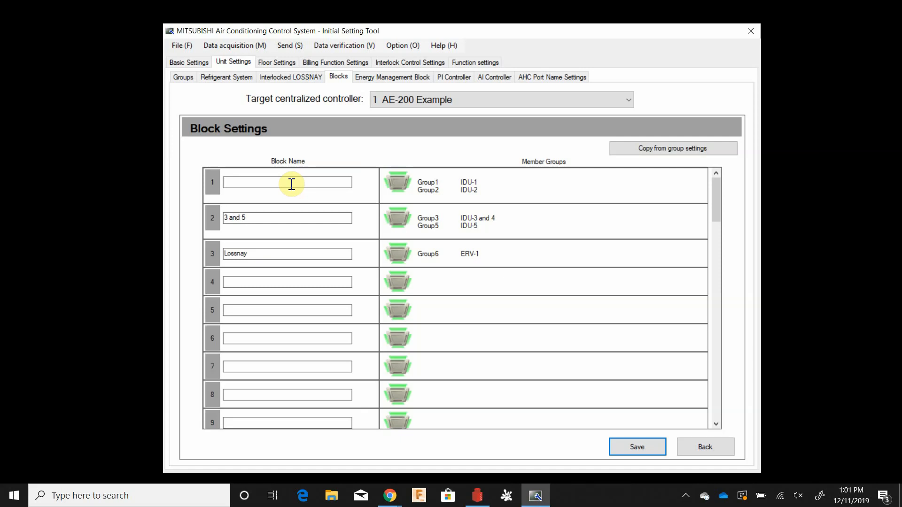
type("1")
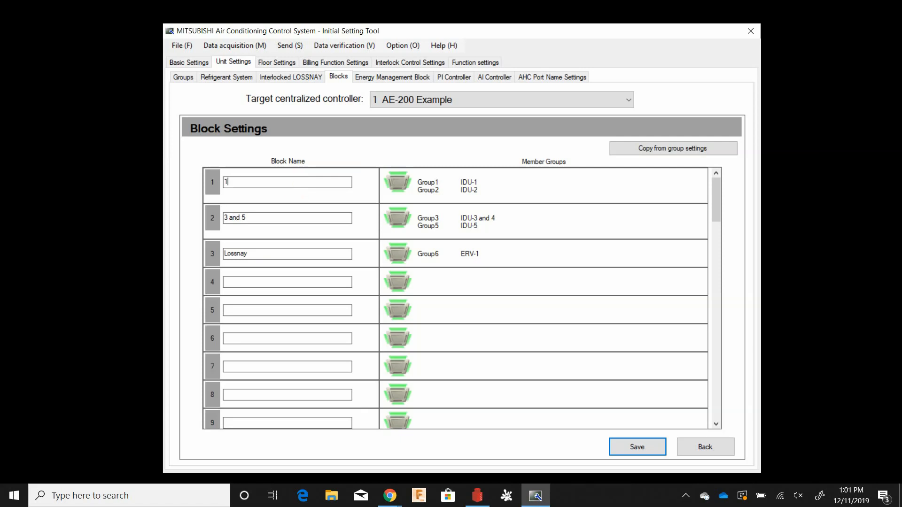
type(" and 2")
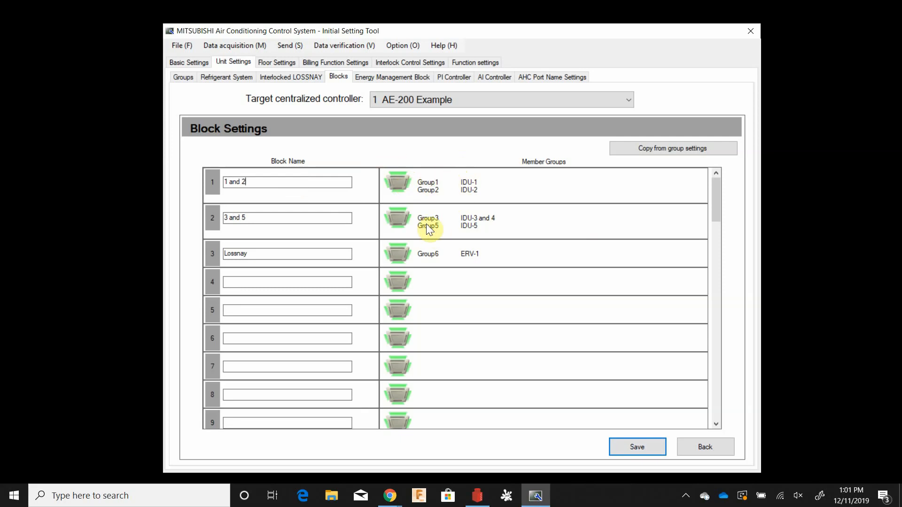
left_click(630, 453)
left_click(473, 288)
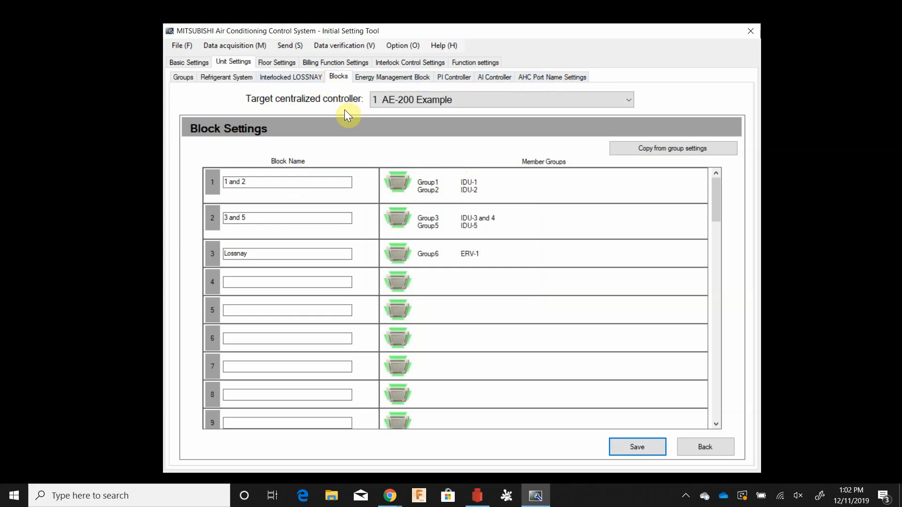
- Set the total number of floors to 1 in the floor settings and choose the two-by-two floor layout
left_click(290, 64)
left_click(324, 179)
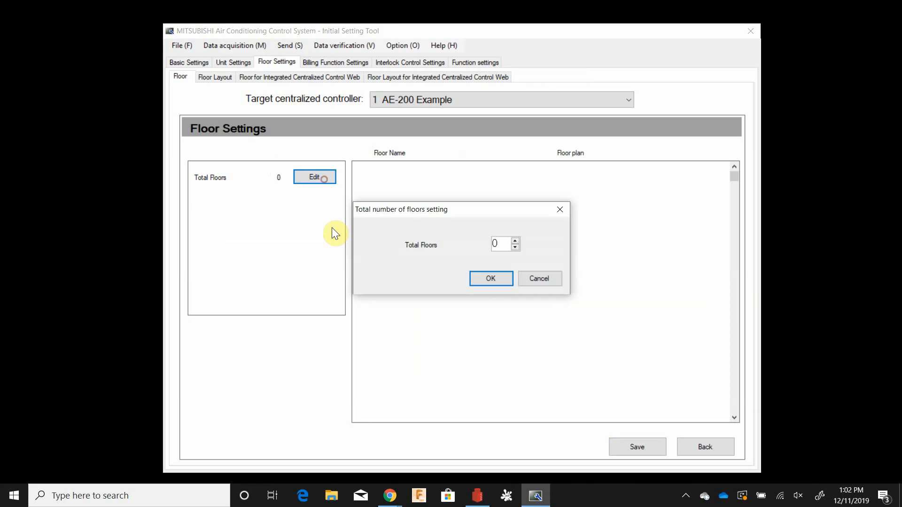
left_click(515, 240)
left_click(488, 277)
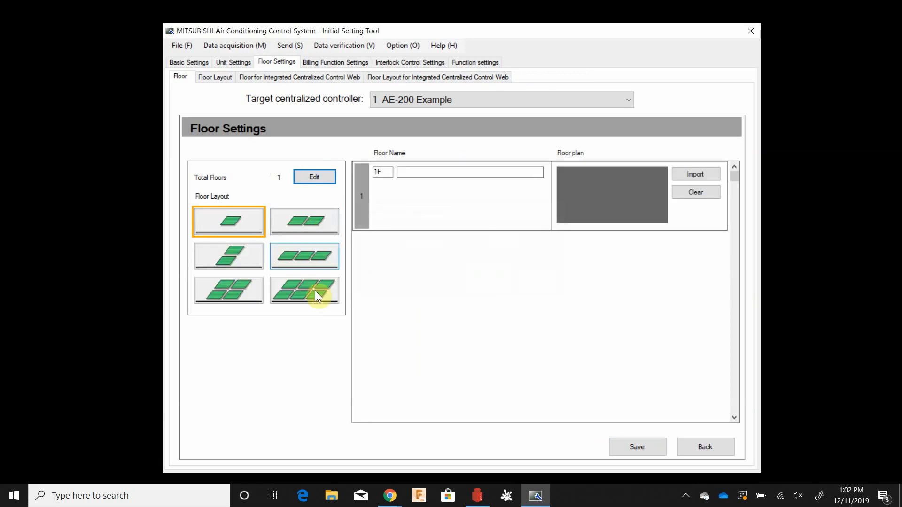
left_click(246, 254)
left_click(310, 259)
left_click(253, 287)
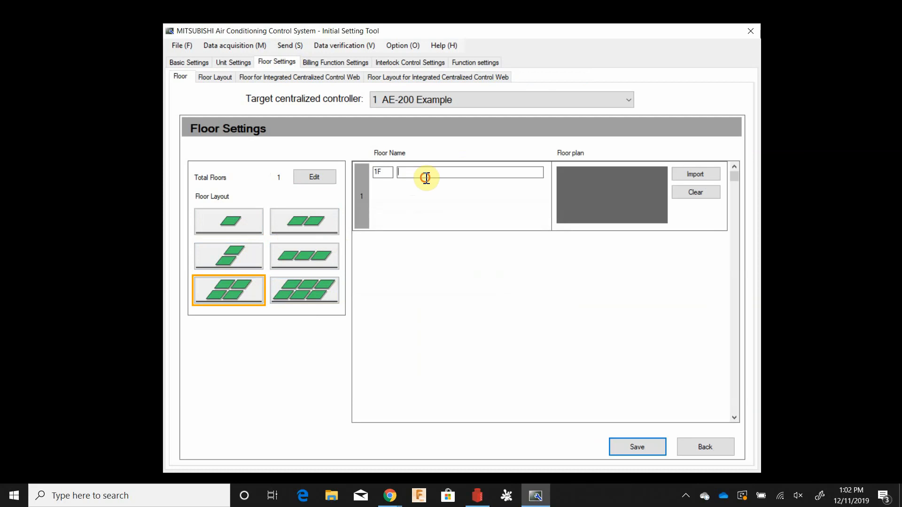
- Choose the single-floor layout, name floor 1F "1st floor", and save the floor settings
left_click(221, 221)
left_click(452, 176)
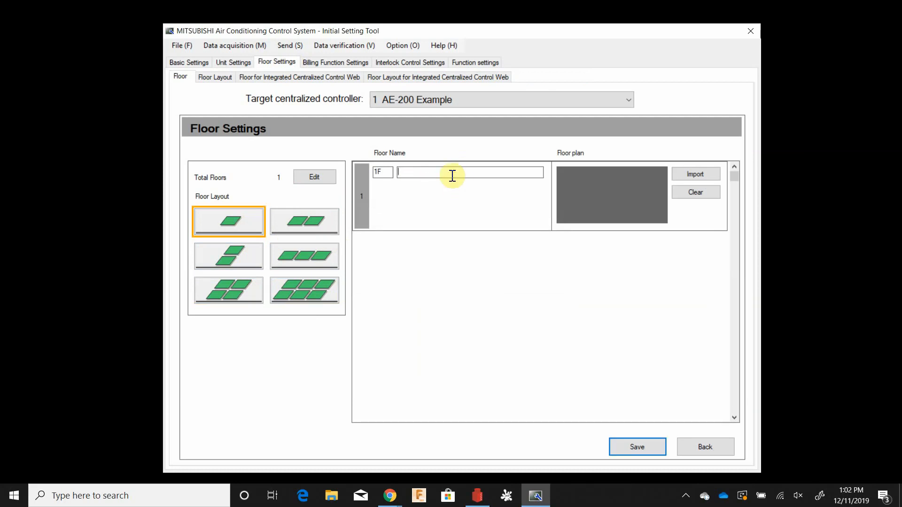
type("1s")
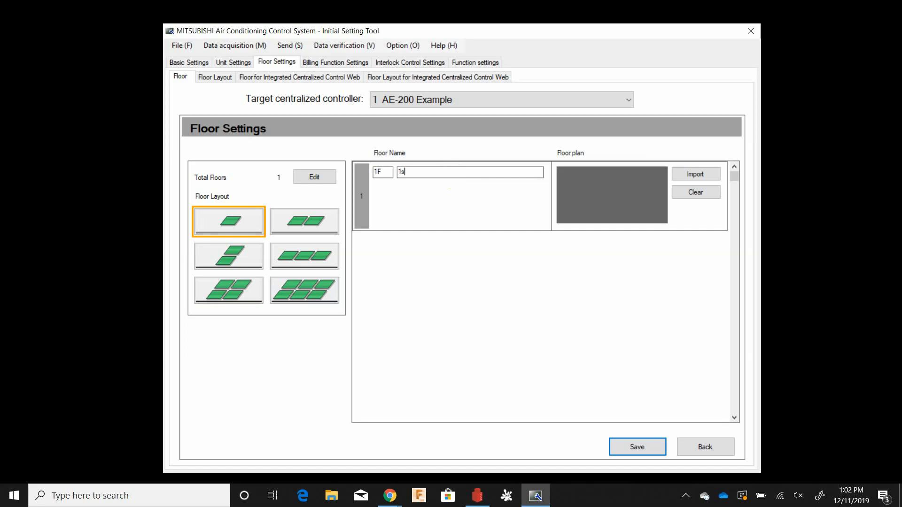
type("t floor")
left_click(638, 446)
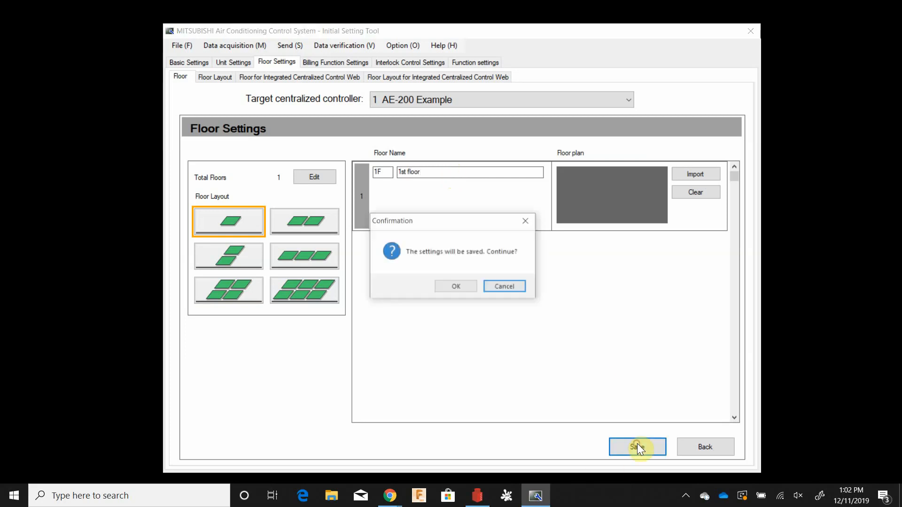
left_click(462, 287)
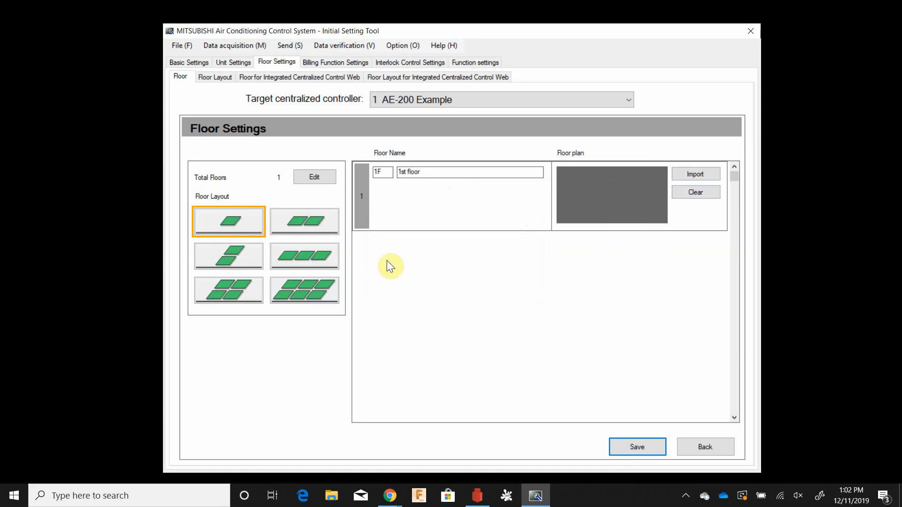
- Place groups 1, 2, 3, 5 and 6 at separate spots on the 1F floor layout
left_click(209, 80)
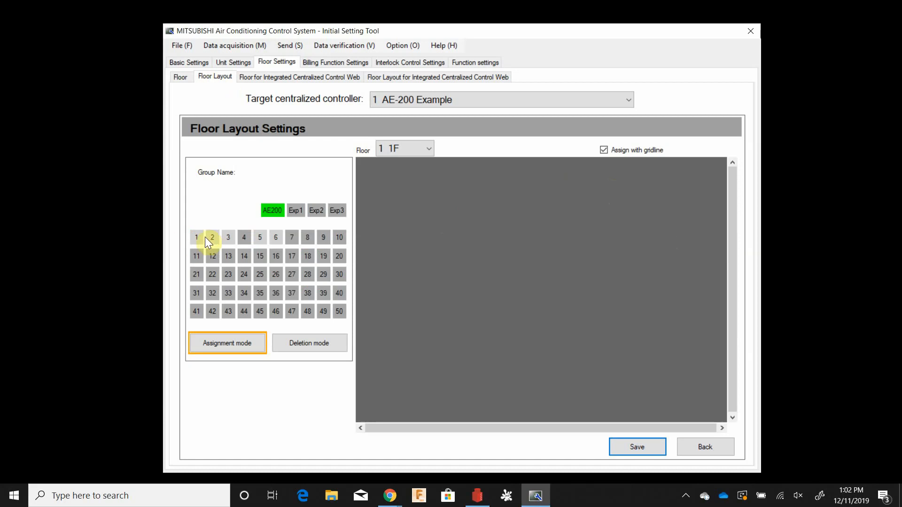
left_click_drag(196, 236, 399, 174)
left_click_drag(221, 241, 470, 179)
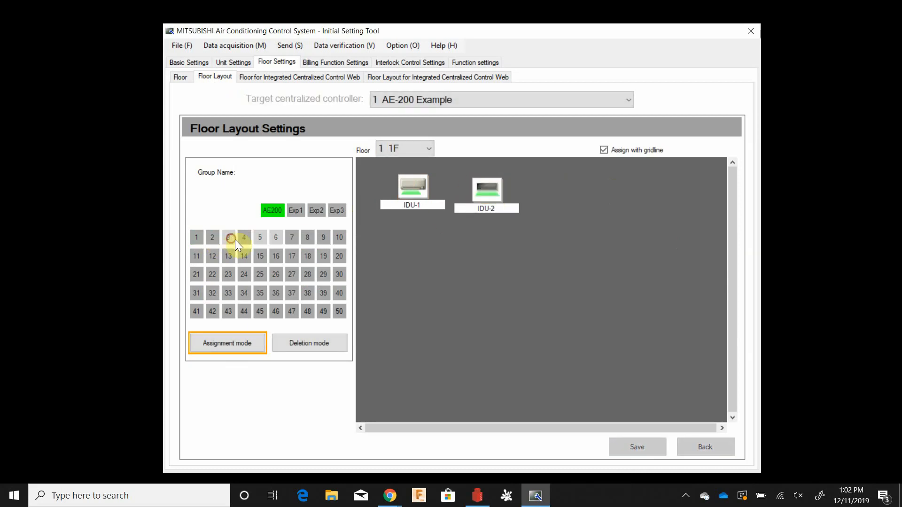
left_click_drag(235, 240, 414, 327)
left_click_drag(258, 236, 522, 260)
left_click_drag(277, 238, 660, 256)
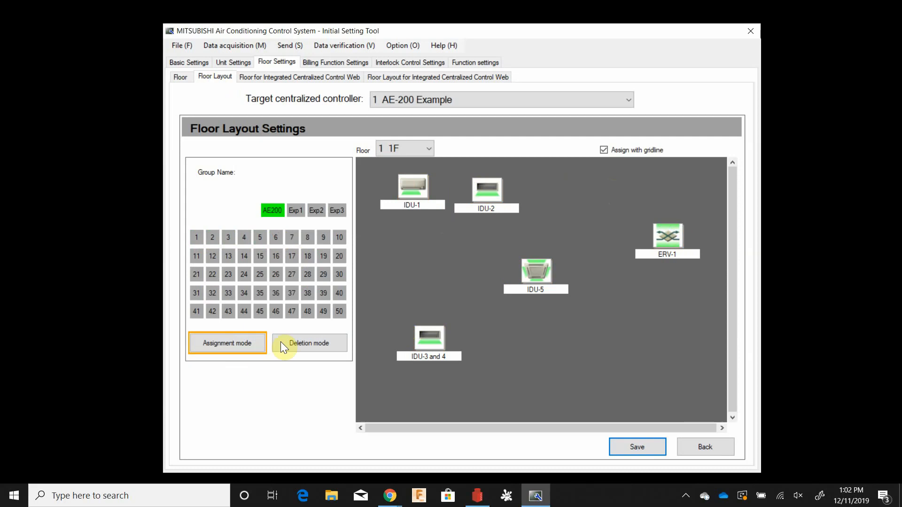
- Delete the ERV-1 icon from the 1F floor layout and assign group 6 to the plan again, slightly higher up
left_click(322, 343)
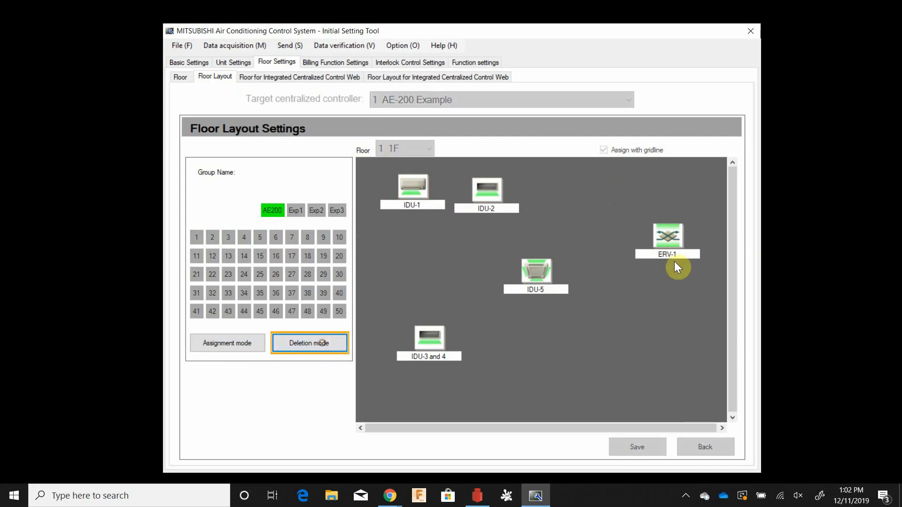
left_click(664, 238)
left_click(252, 339)
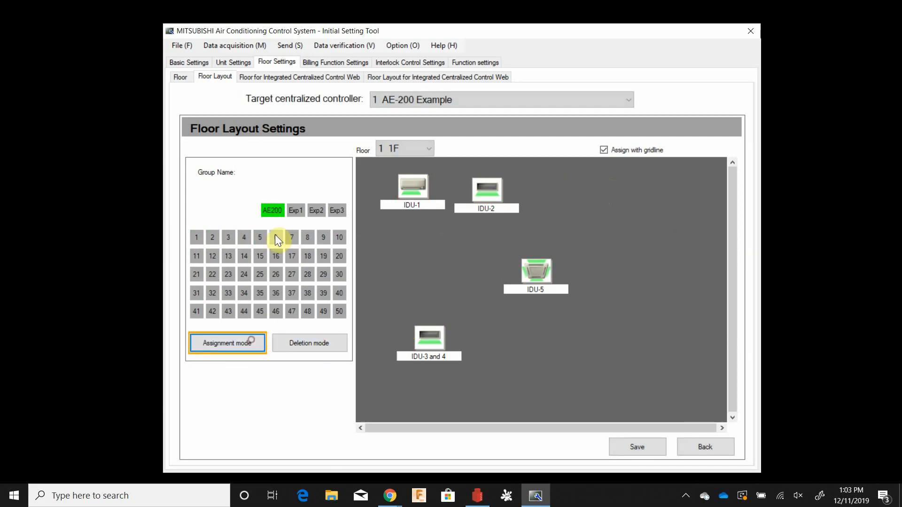
left_click_drag(277, 235, 640, 215)
- Move the IDU-5 icon lower on the floor plan, level with IDU-3 and 4, and save the floor layout
left_click_drag(537, 270, 546, 326)
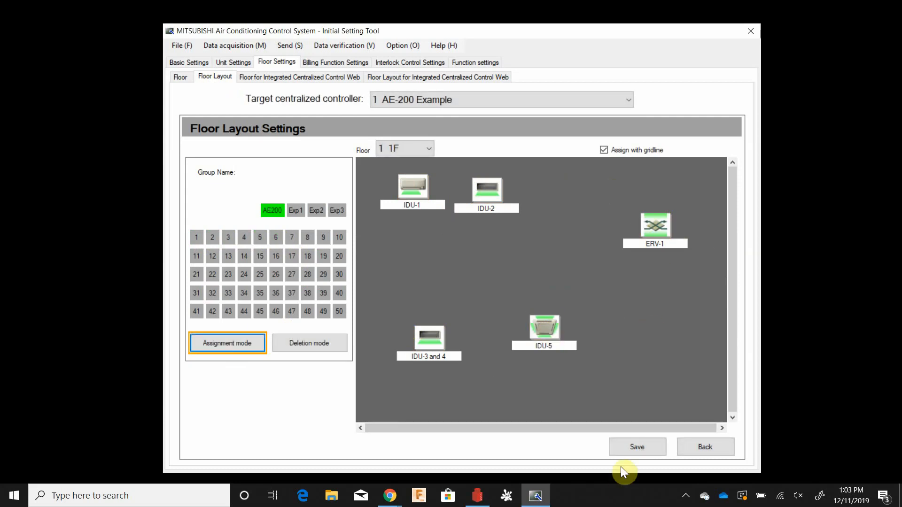
left_click(639, 449)
left_click(457, 288)
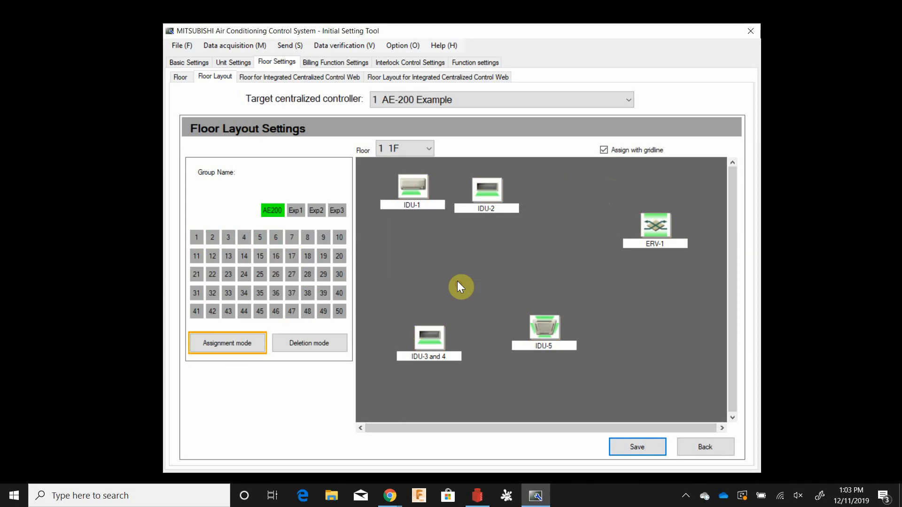
- Copy the floor and floor layout settings to the Integrated Centralized Control Web and compare the copied layout with the original
left_click(270, 78)
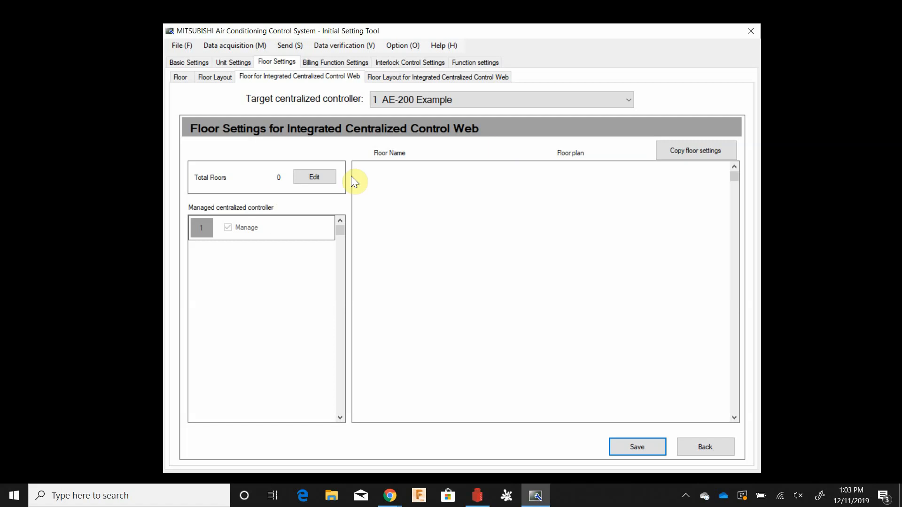
left_click(695, 151)
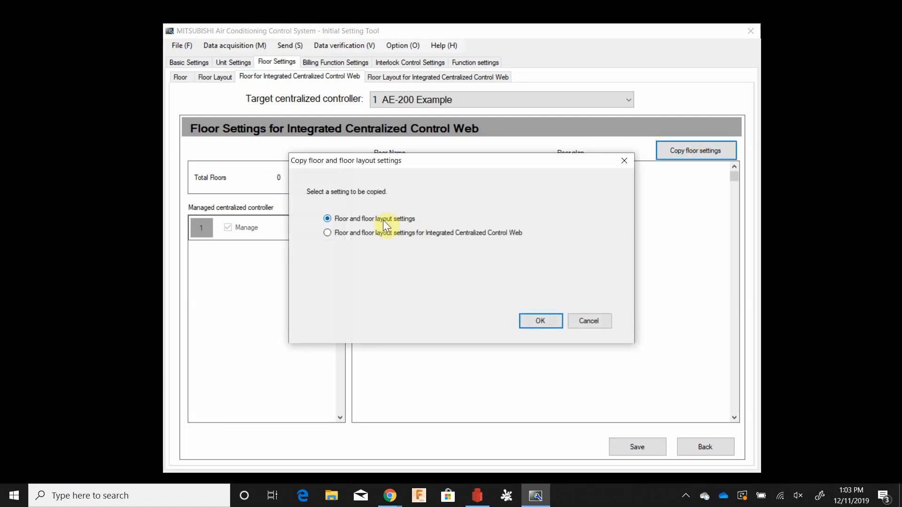
left_click(541, 321)
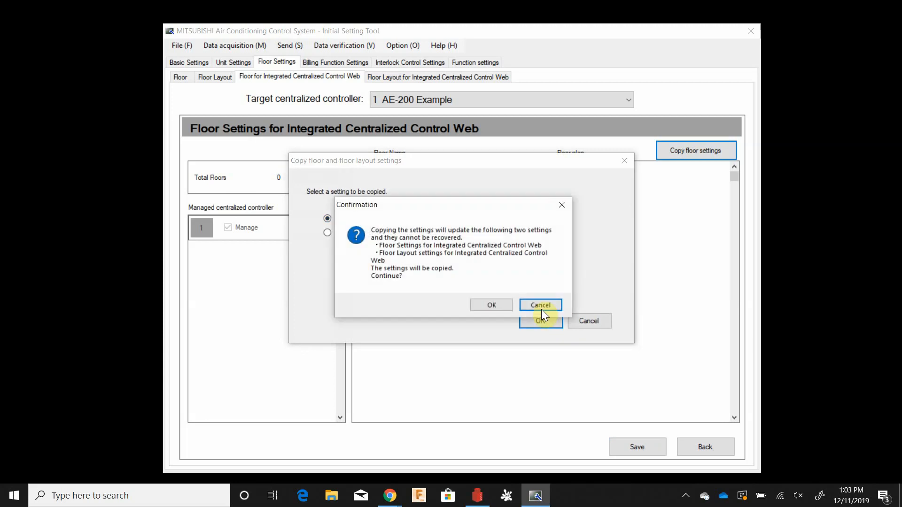
left_click(485, 305)
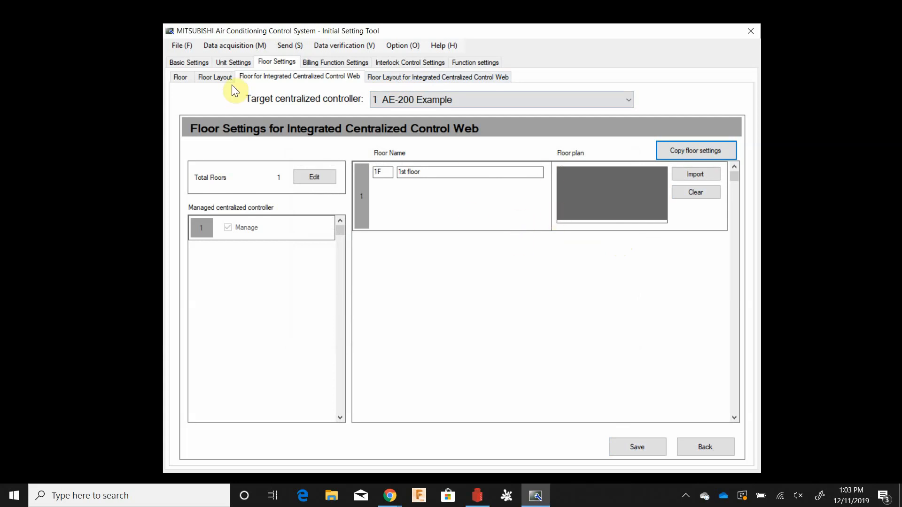
left_click(203, 75)
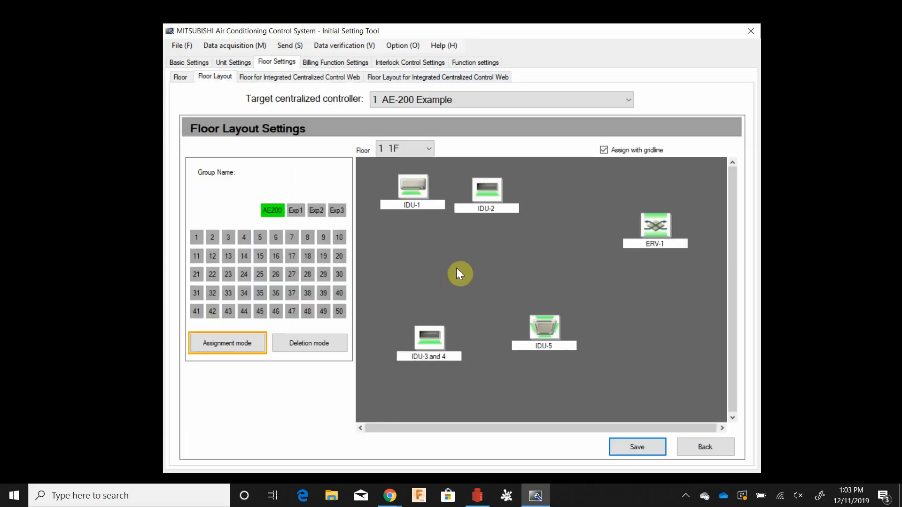
left_click(412, 79)
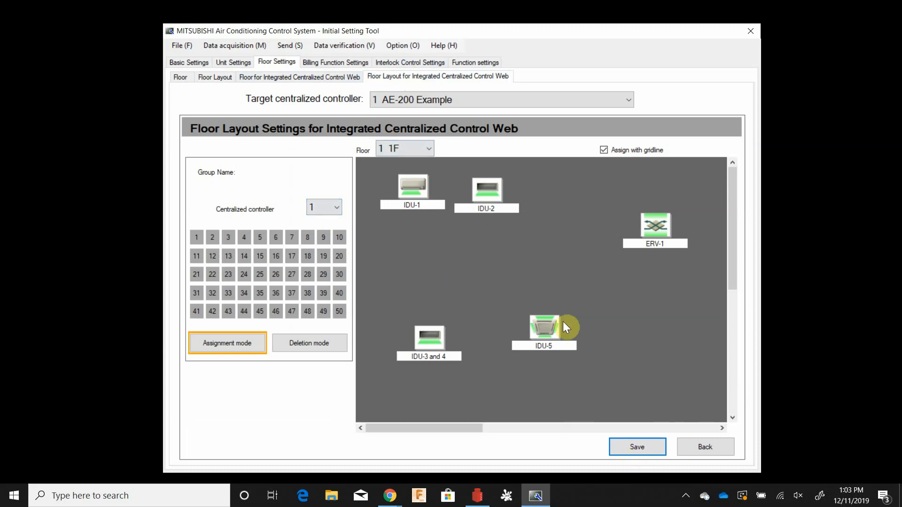
- Look over the energy management, interlock control and billing function settings, including the external temperature sensor options
left_click(475, 63)
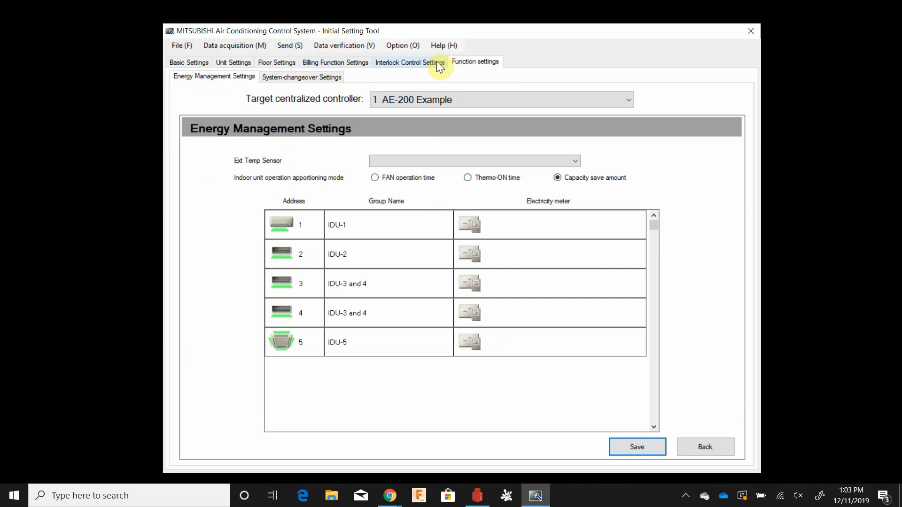
left_click(442, 161)
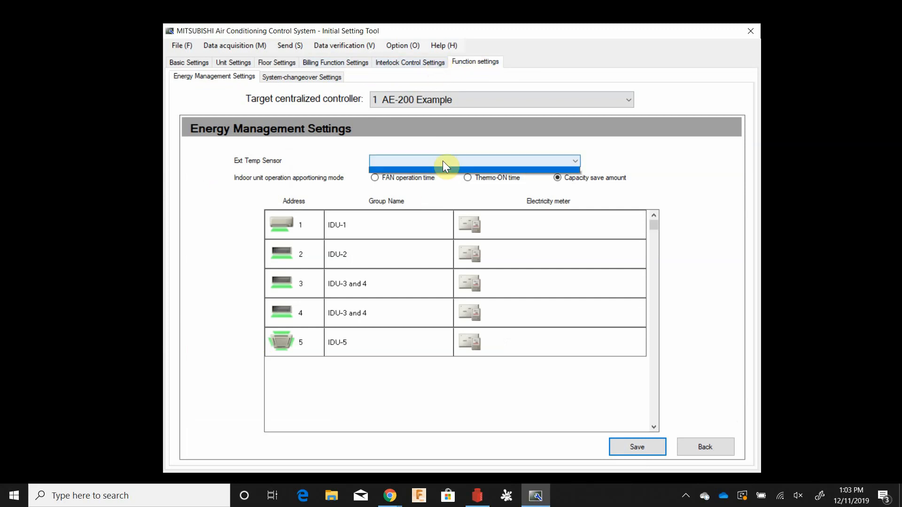
left_click(443, 161)
left_click(437, 65)
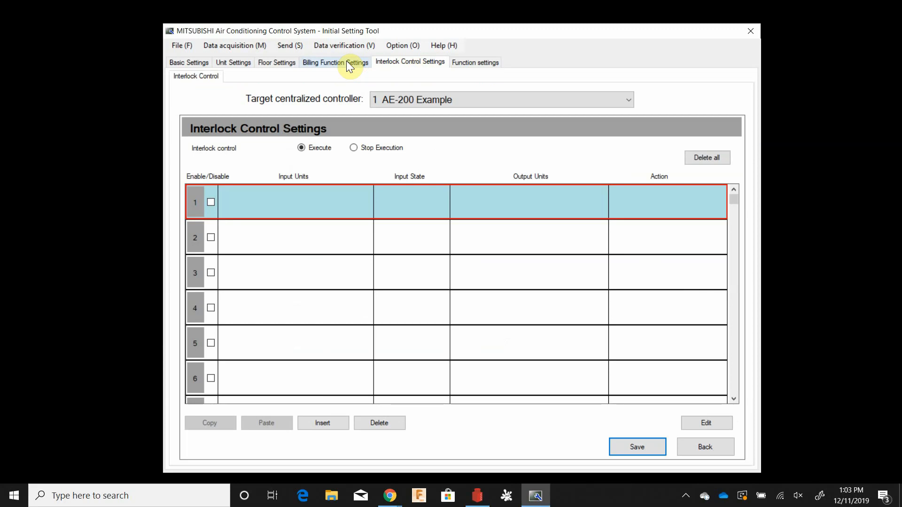
left_click(346, 60)
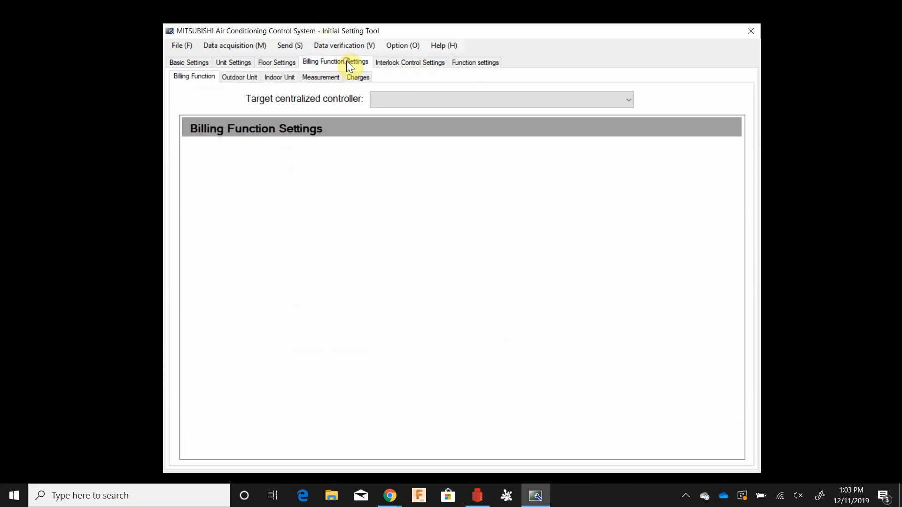
left_click(286, 64)
- Return to the system configuration and save the project to its settings file
left_click(196, 63)
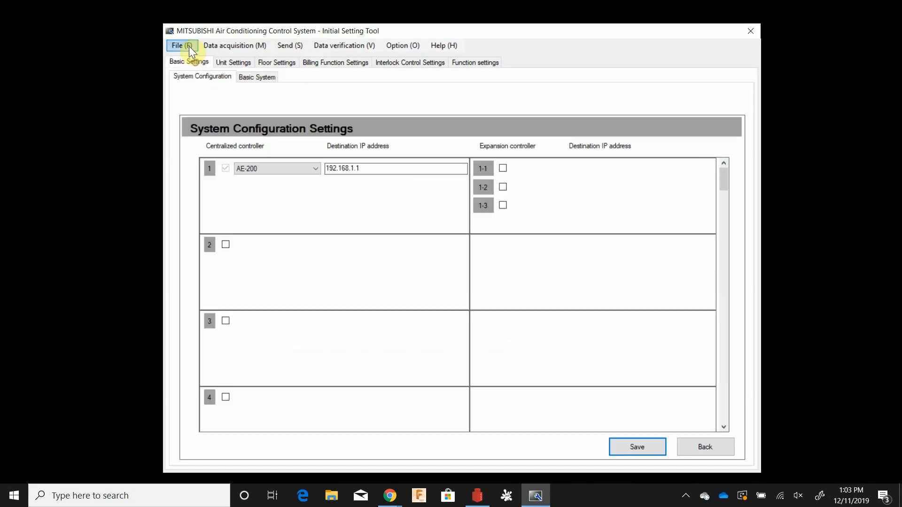
left_click(189, 46)
left_click(193, 84)
- Open the existing settings file "Training Lab AE-200.dat" from the Desktop, disregarding the unsent changes
left_click(187, 47)
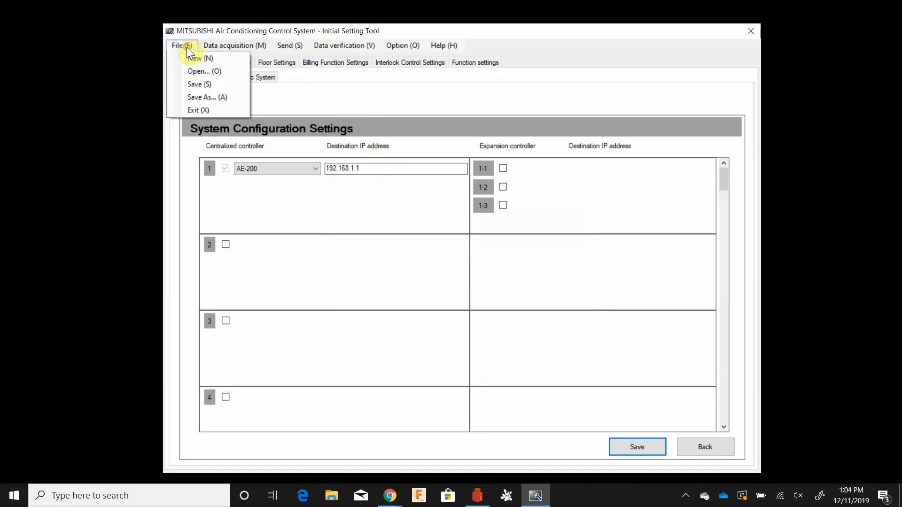
left_click(185, 72)
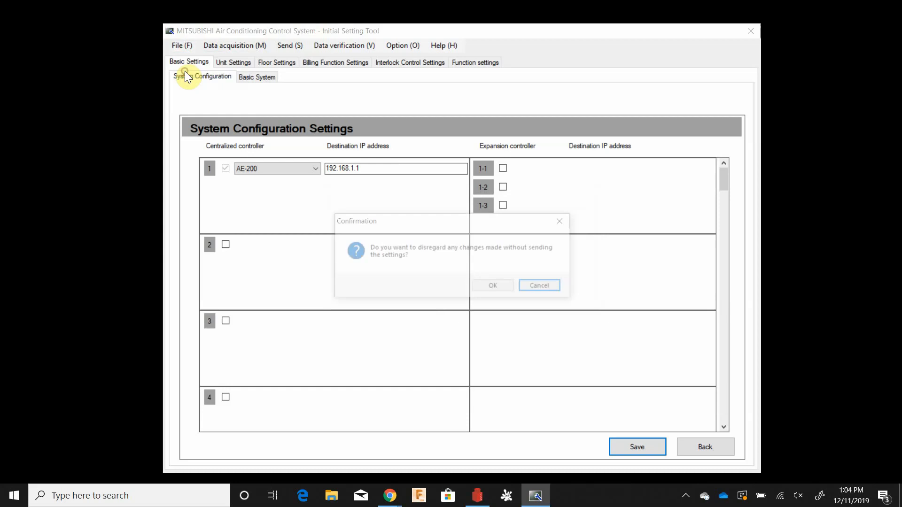
left_click(495, 287)
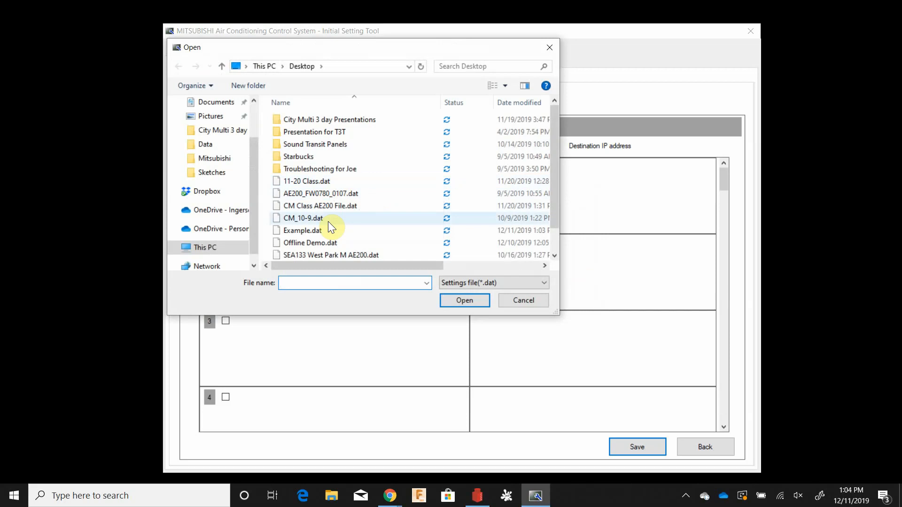
scroll(328, 217, "down", 1)
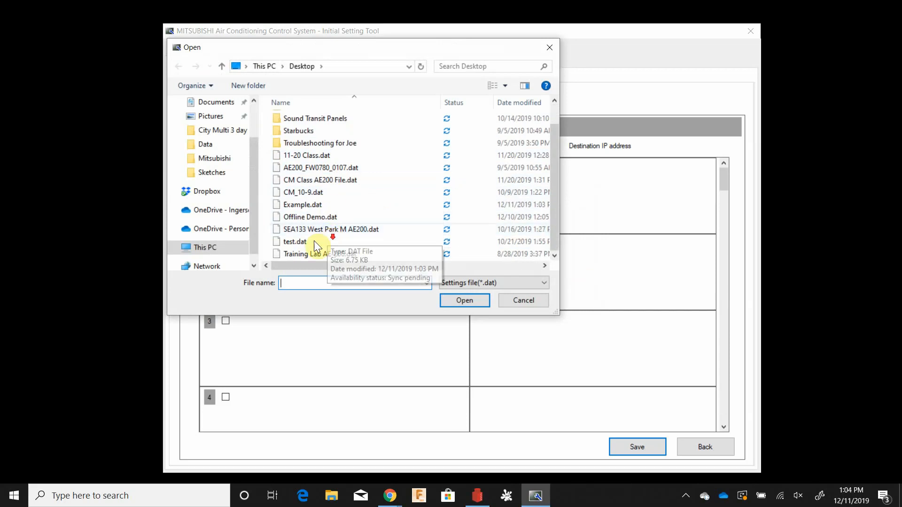
left_click(325, 230)
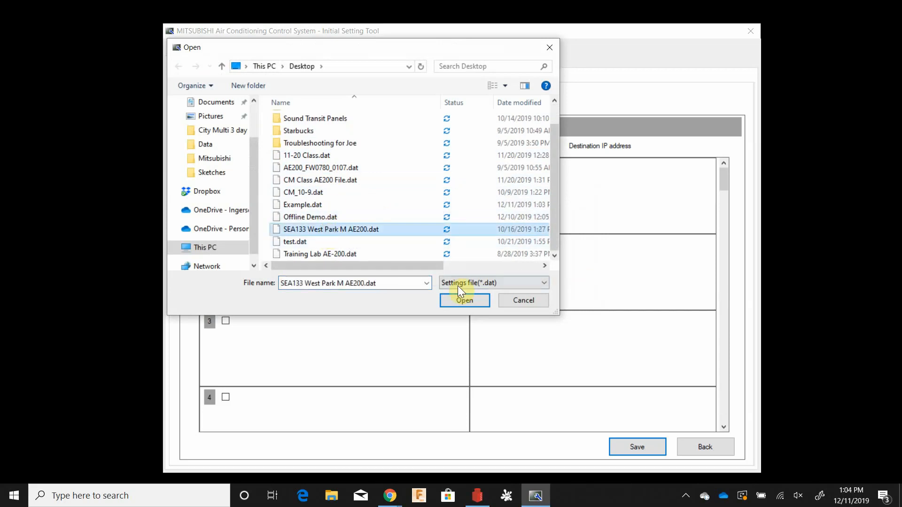
left_click(323, 255)
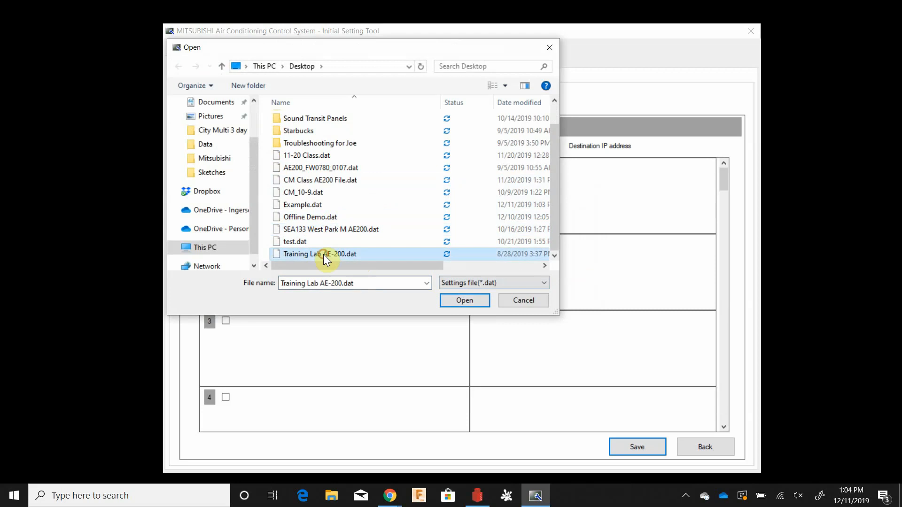
left_click(476, 302)
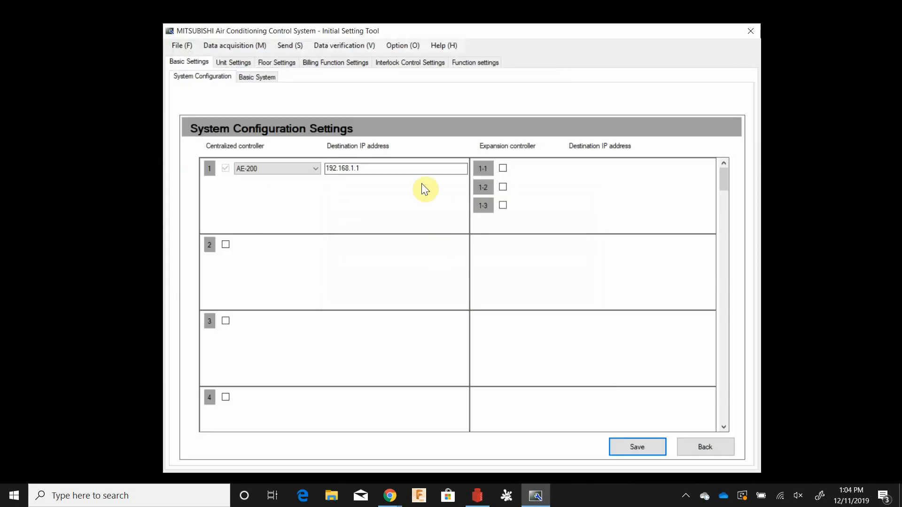
- Review the opened project's destination IP address and the controller name in the basic system settings
left_click(369, 165)
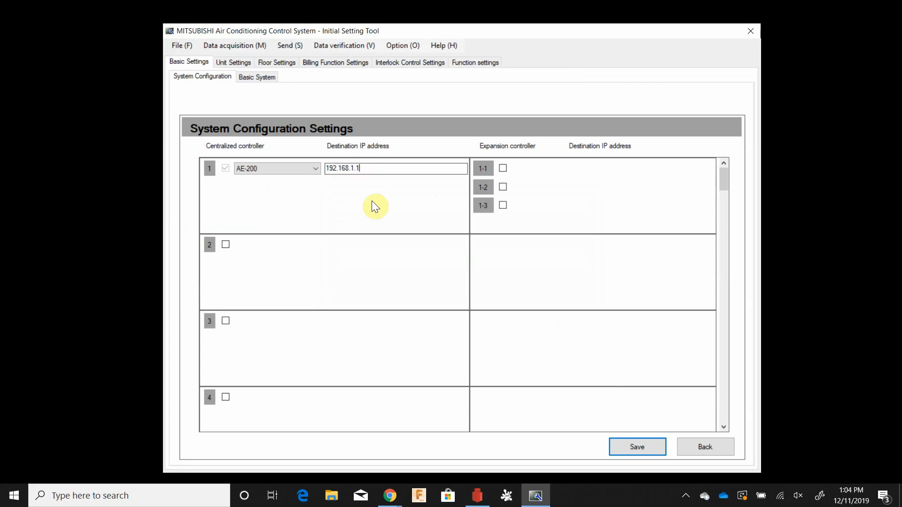
left_click(382, 167)
left_click(241, 76)
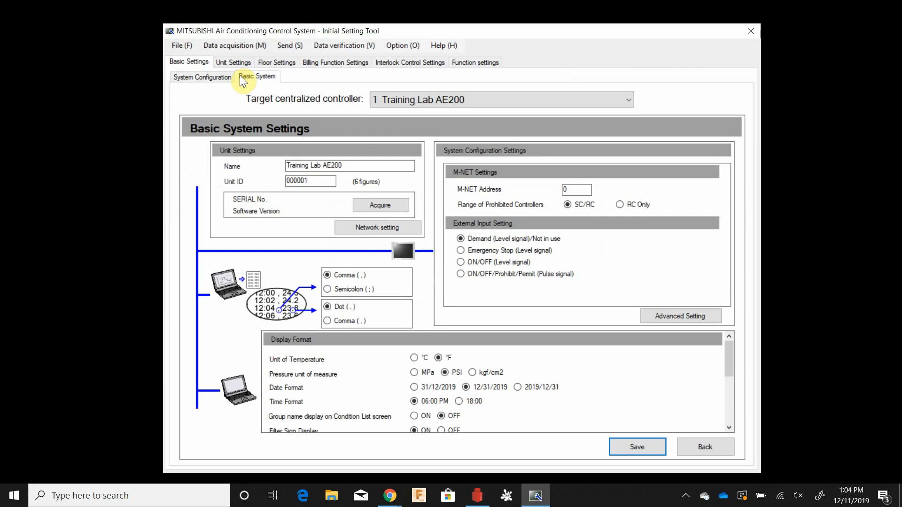
left_click(358, 166)
- Look through the Training Lab AE200 group settings for the group names and assigned unit addresses
left_click(236, 64)
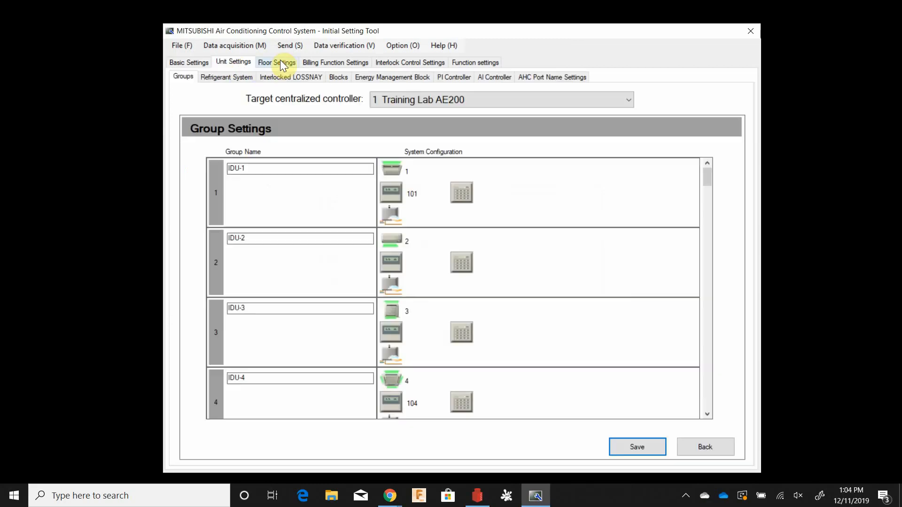
scroll(340, 277, "down", 2)
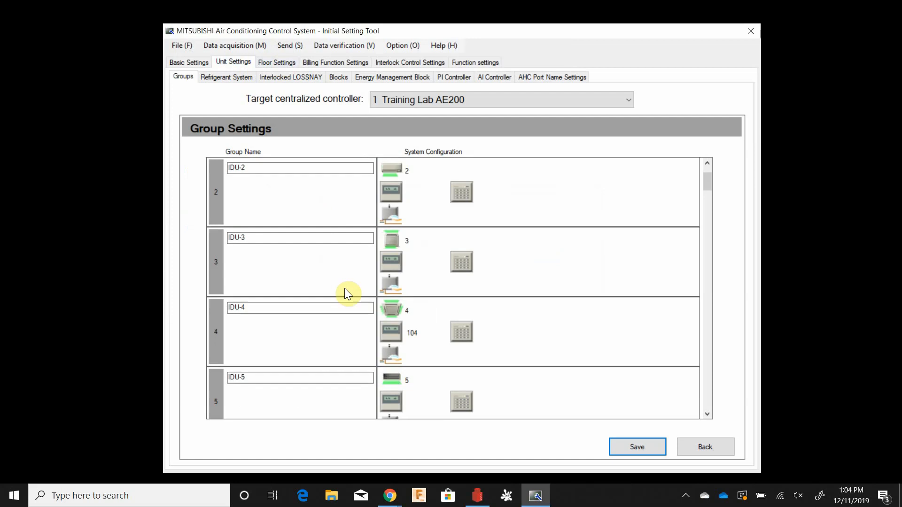
scroll(396, 307, "down", 2)
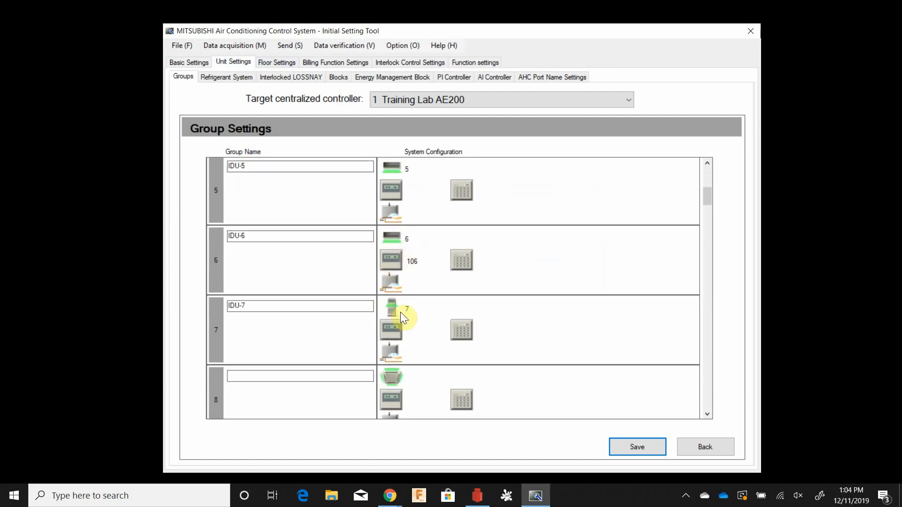
scroll(404, 266, "up", 4)
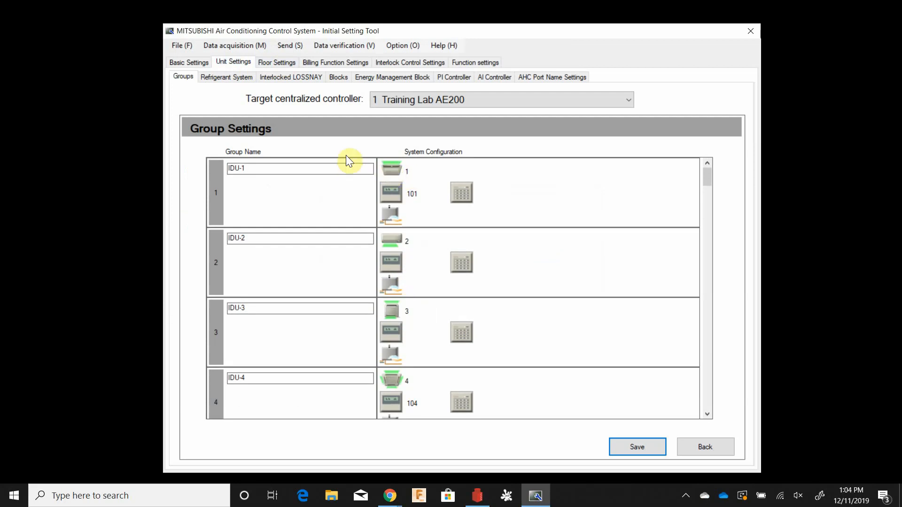
- Review the floor settings and the floor layout of groups IDU-1 to IDU-7 for Training Lab AE200
left_click(281, 64)
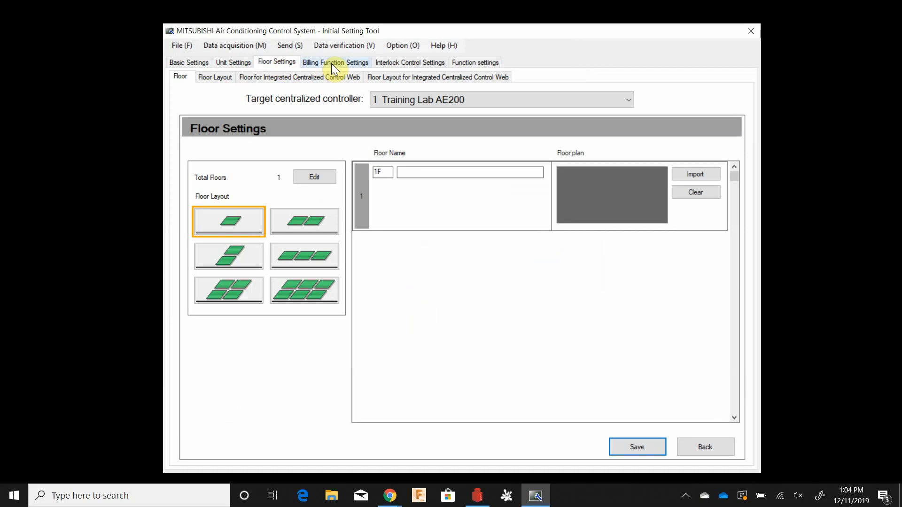
left_click(331, 64)
left_click(281, 62)
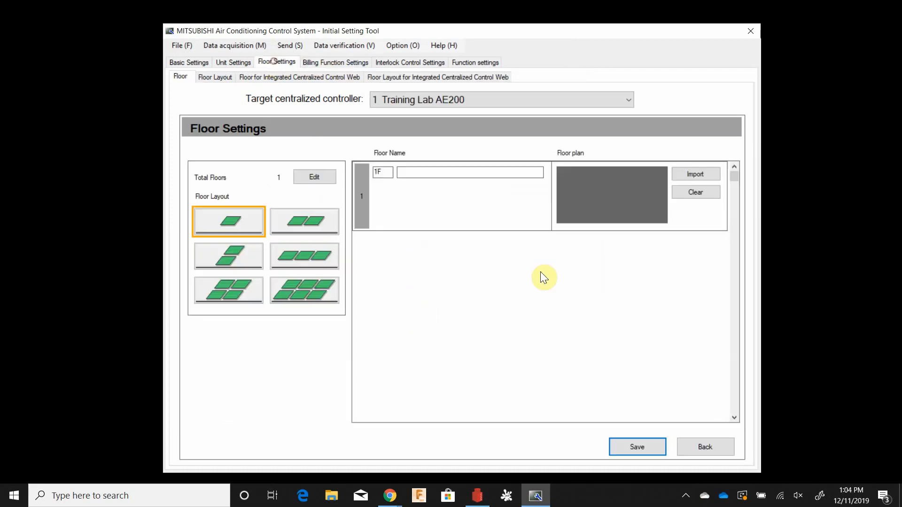
left_click(306, 78)
left_click(226, 76)
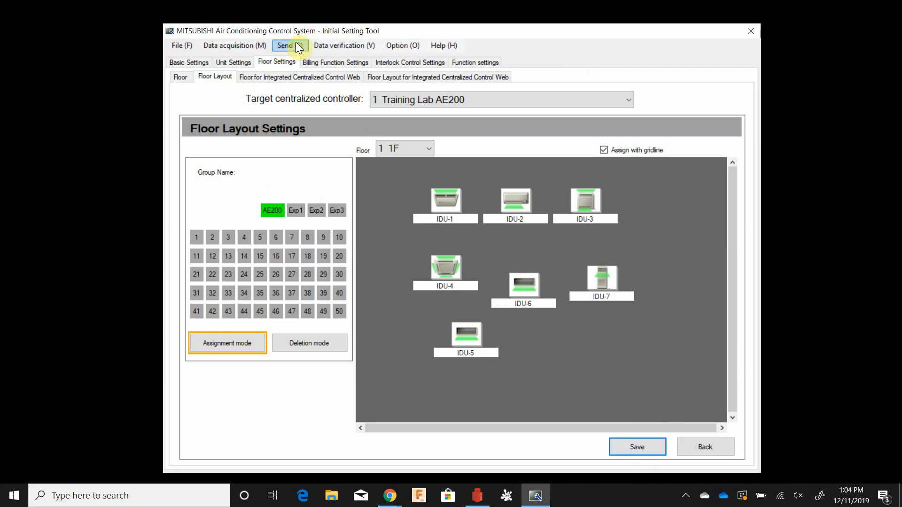
left_click(188, 49)
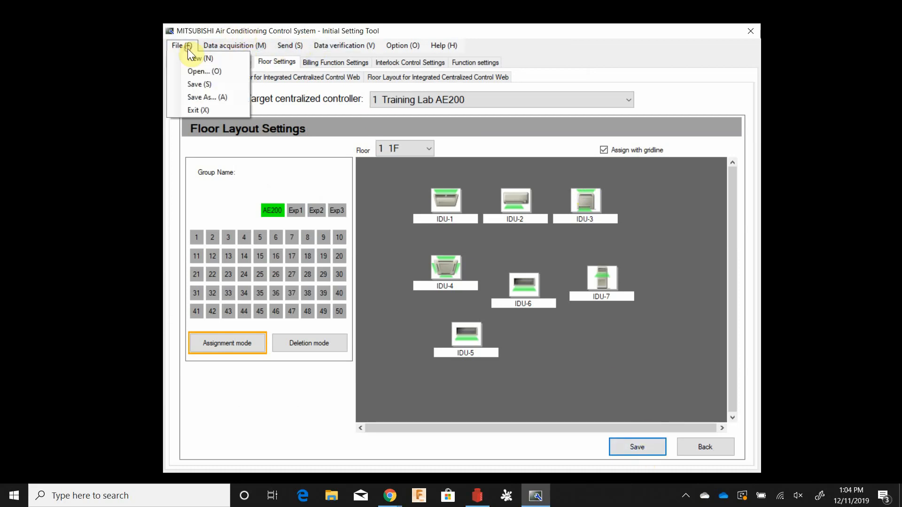
mouse_move(292, 48)
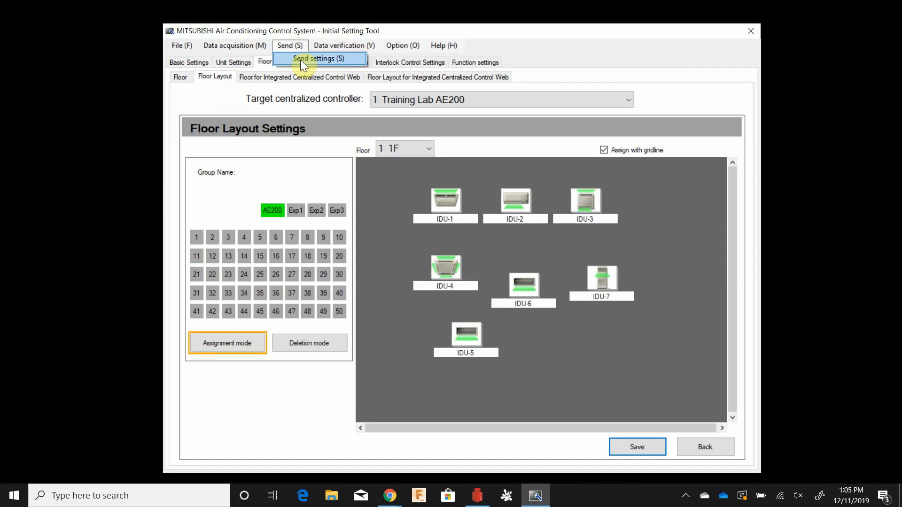
left_click(356, 46)
- Acquire the license data for Training Lab AE200, check the optional functions including BACnet connection, and close the license registration
left_click(417, 46)
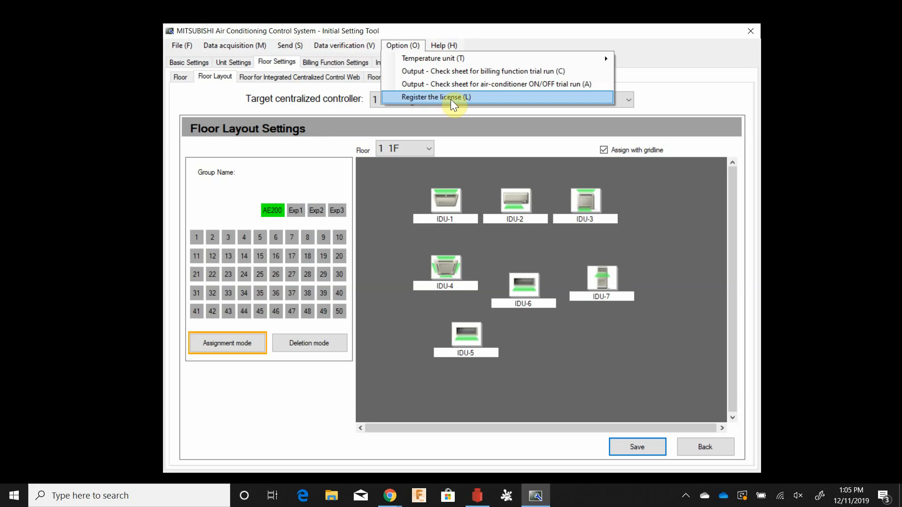
left_click(450, 100)
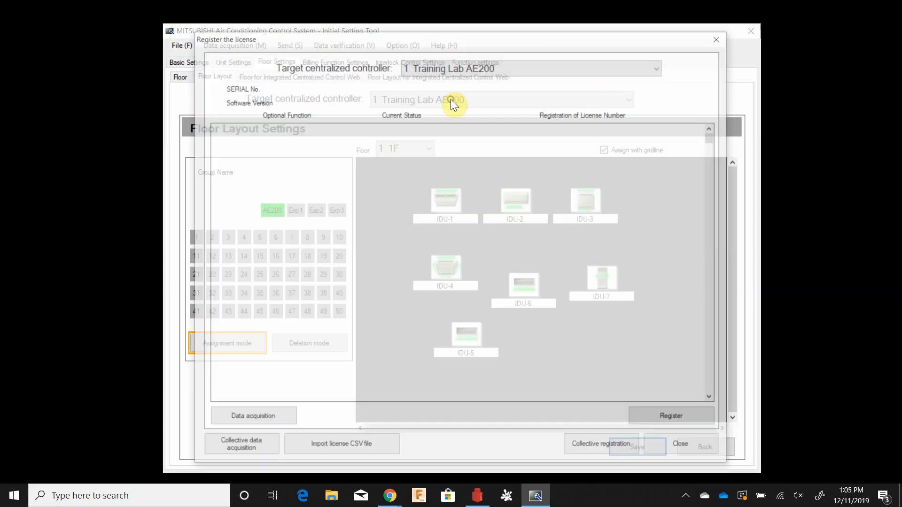
left_click(274, 417)
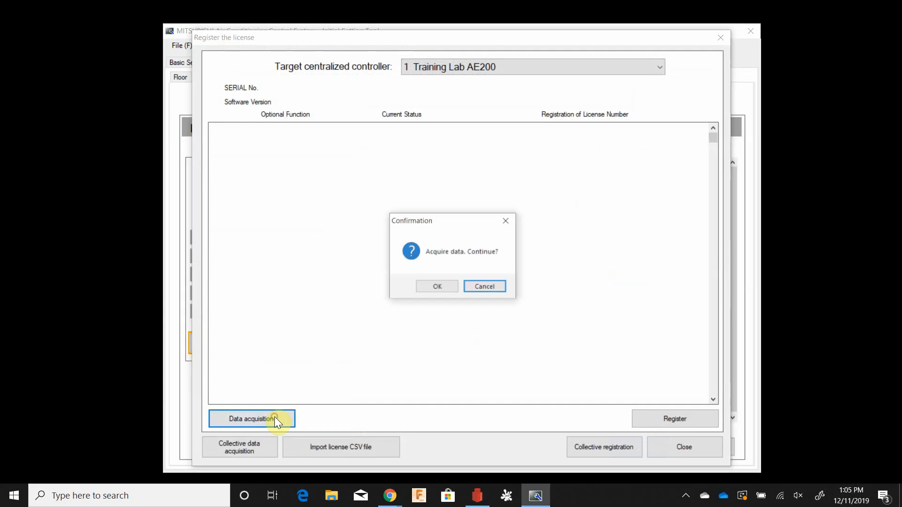
left_click(448, 287)
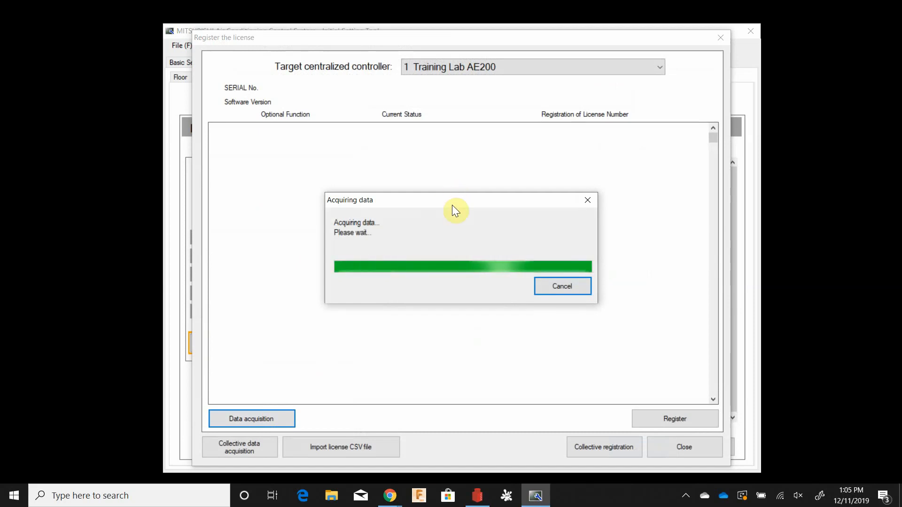
left_click(492, 287)
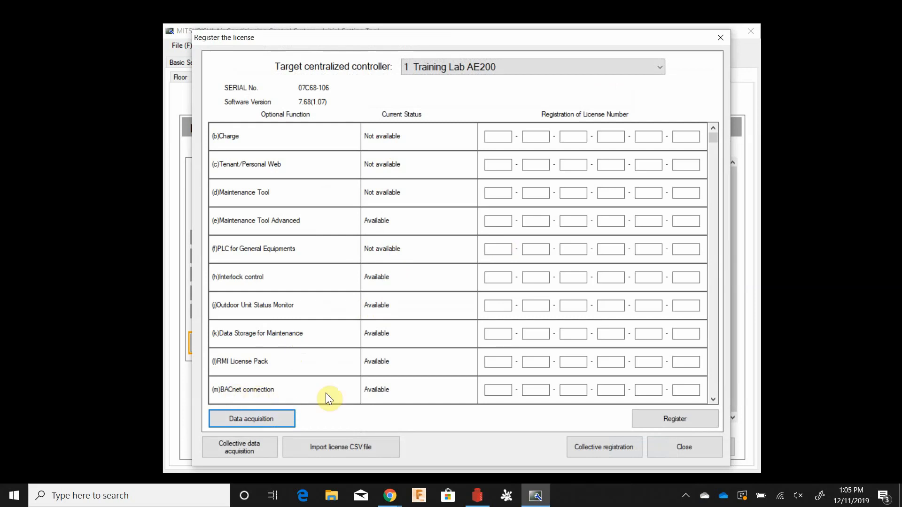
left_click(499, 390)
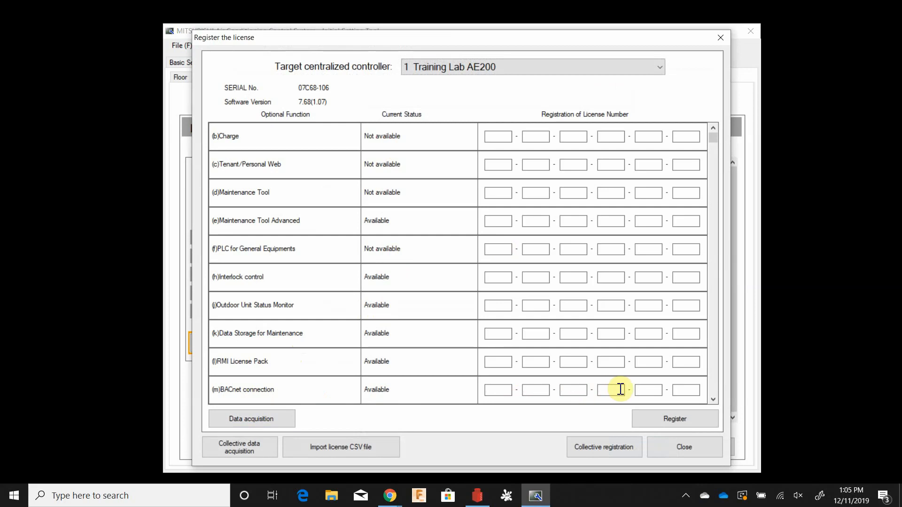
left_click(676, 450)
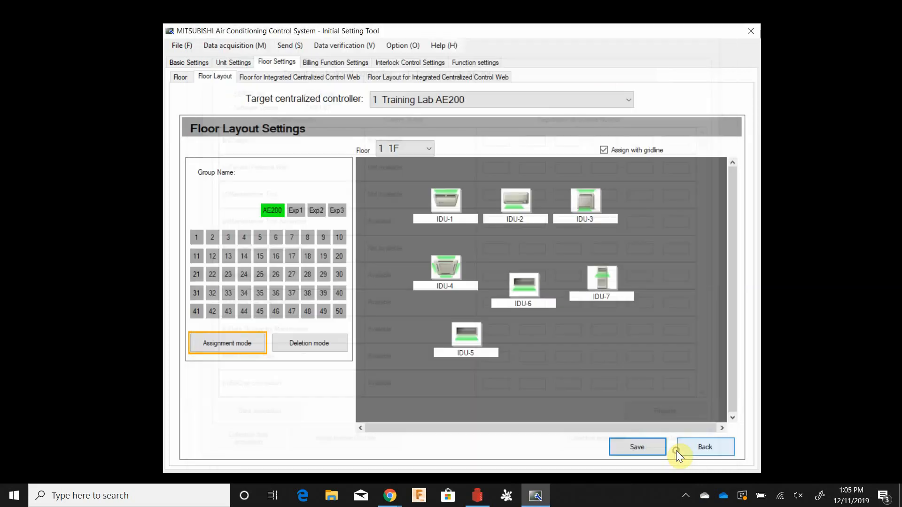
left_click(447, 47)
left_click(450, 47)
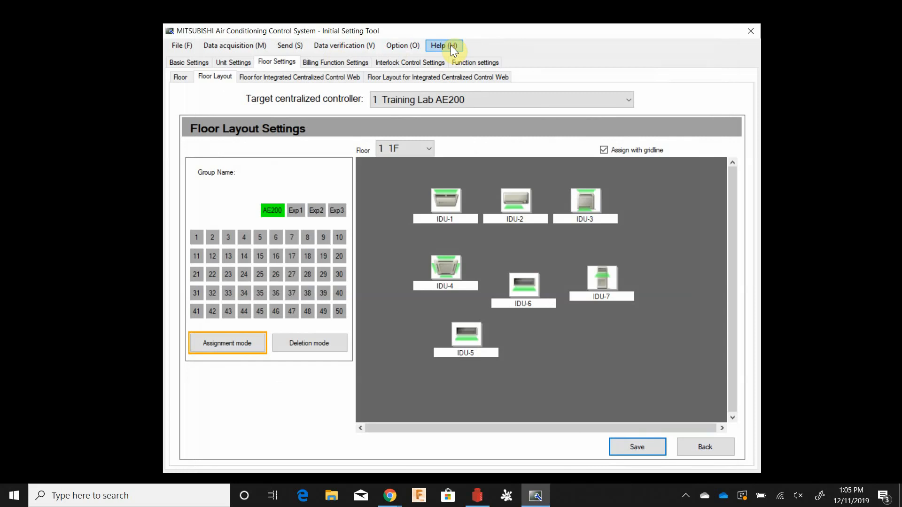
left_click(404, 44)
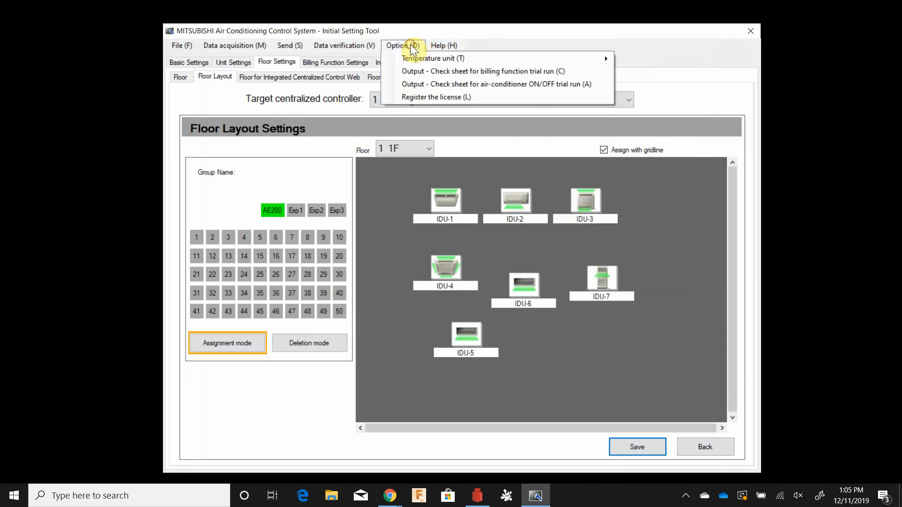
left_click(349, 46)
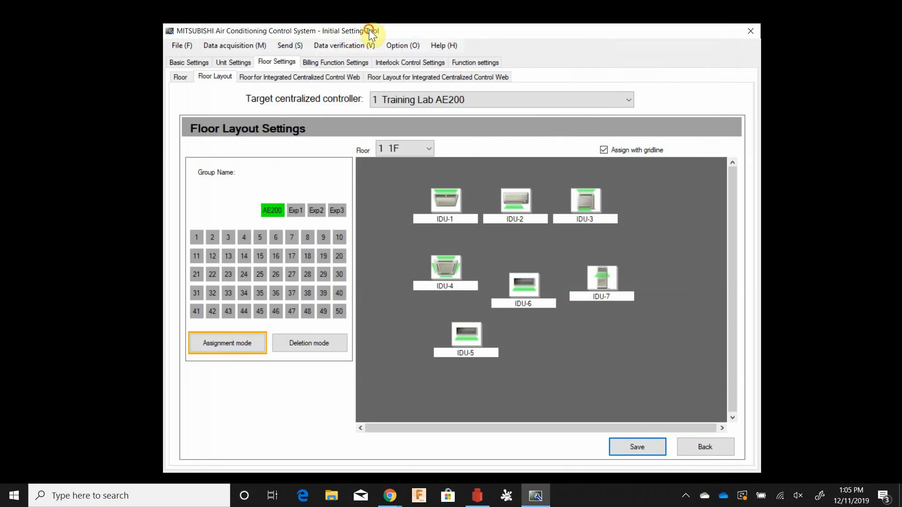
left_click(278, 46)
left_click(301, 38)
- Exit the Initial Setting Tool
left_click(188, 46)
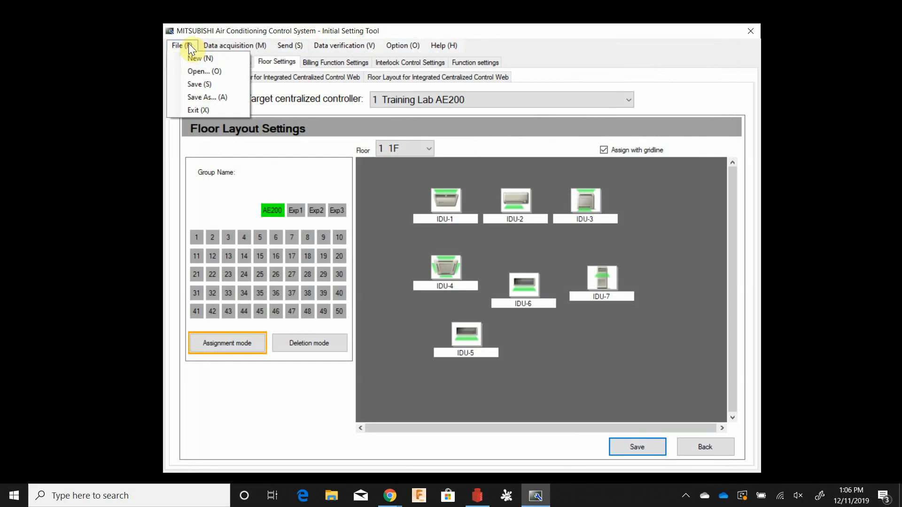
left_click(206, 109)
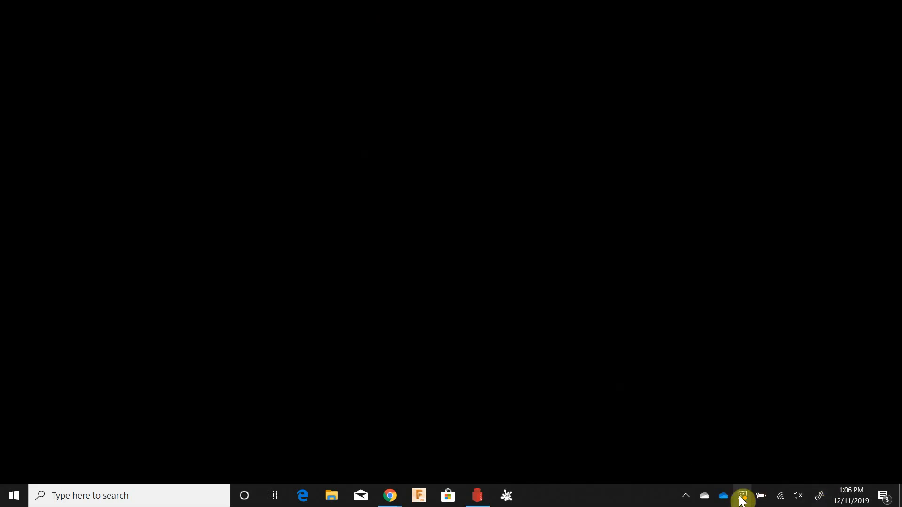
left_click(689, 494)
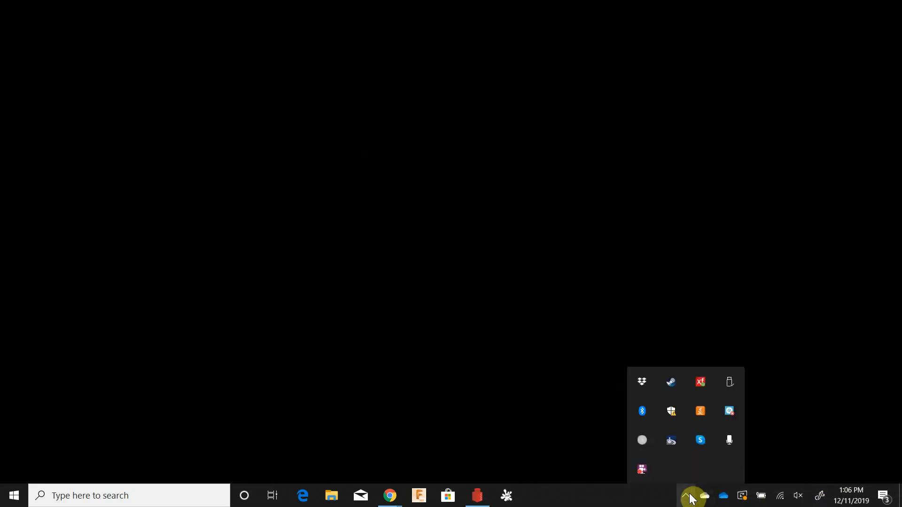